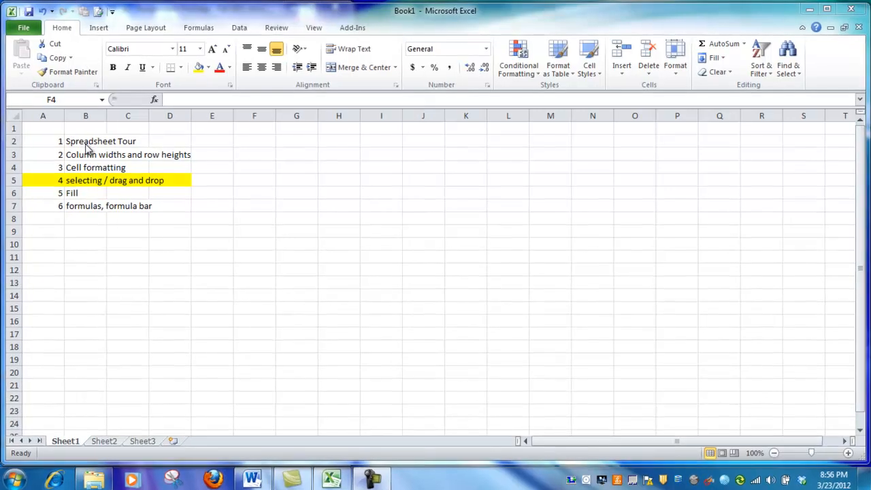
# Step: Select the topic list in B2:B7 and auto-fit column B to its contents
pyautogui.click(84, 142)
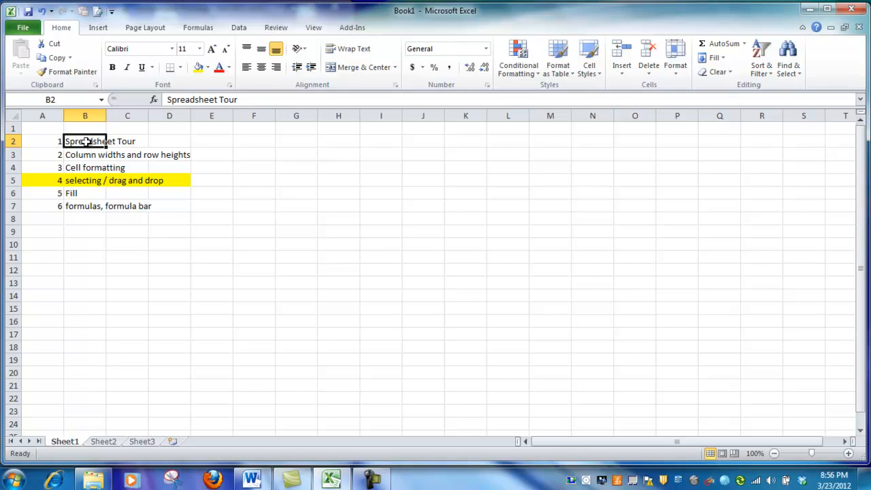
pyautogui.moveTo(85, 142); pyautogui.dragTo(84, 207)
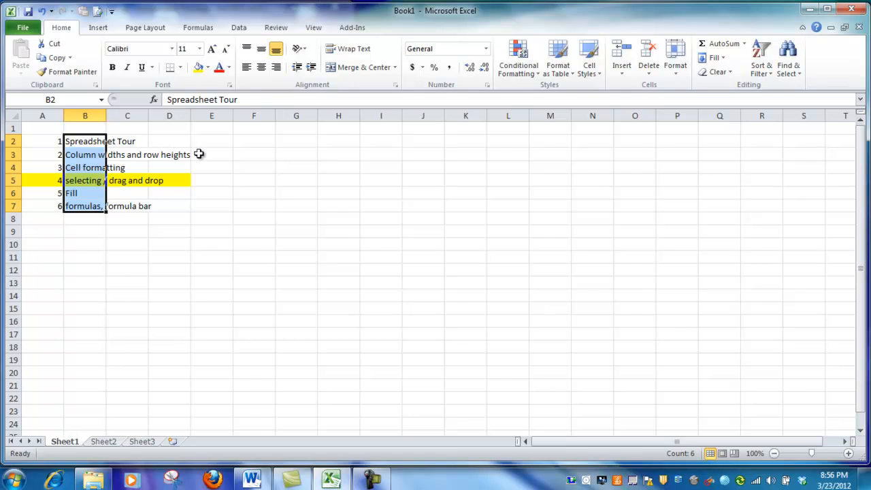
pyautogui.doubleClick(106, 116)
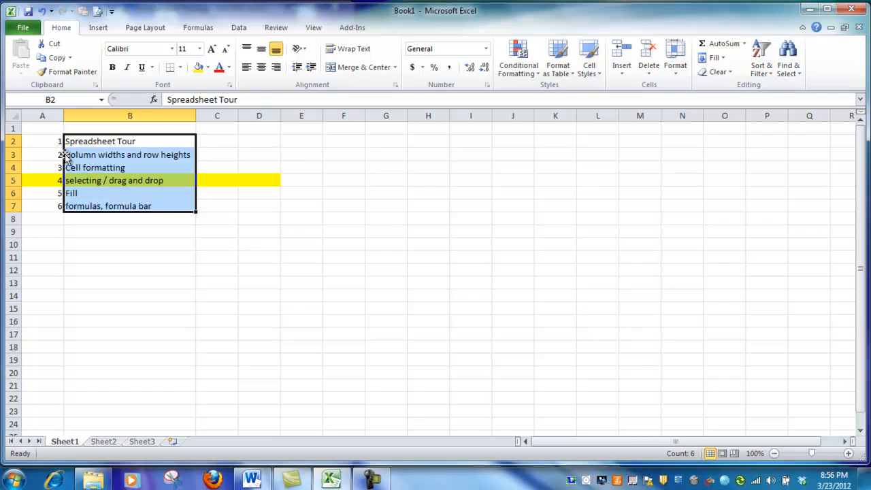
# Step: Move the selected topic list to start at H3, and from there to start at B8
pyautogui.moveTo(106, 136); pyautogui.dragTo(444, 158)
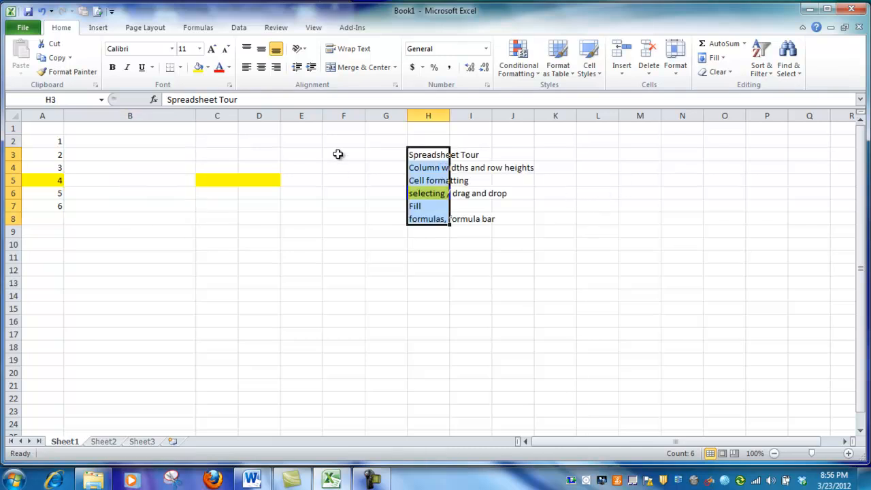
pyautogui.moveTo(433, 147); pyautogui.dragTo(155, 216)
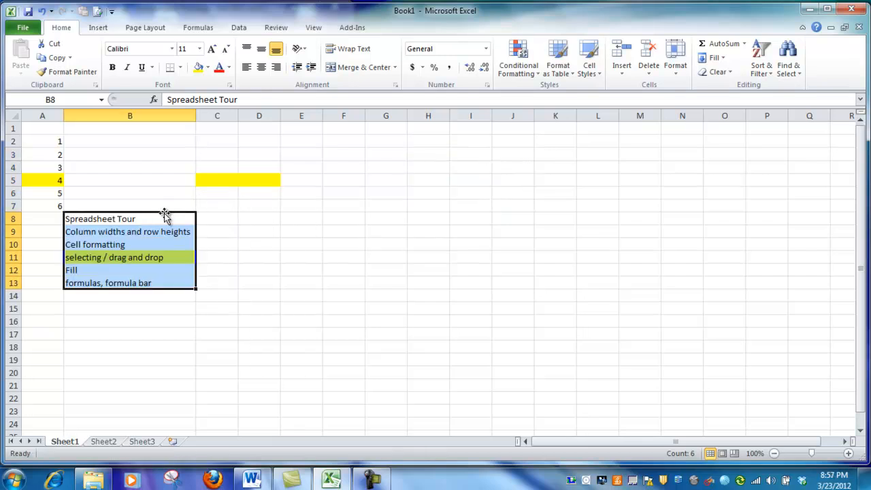
# Step: Move the Spreadsheet Tour entry alone to B2 and the entries in B9:B13 onto B2:B6, accepting replacement of the destination contents
pyautogui.click(151, 219)
pyautogui.moveTo(151, 213); pyautogui.dragTo(155, 145)
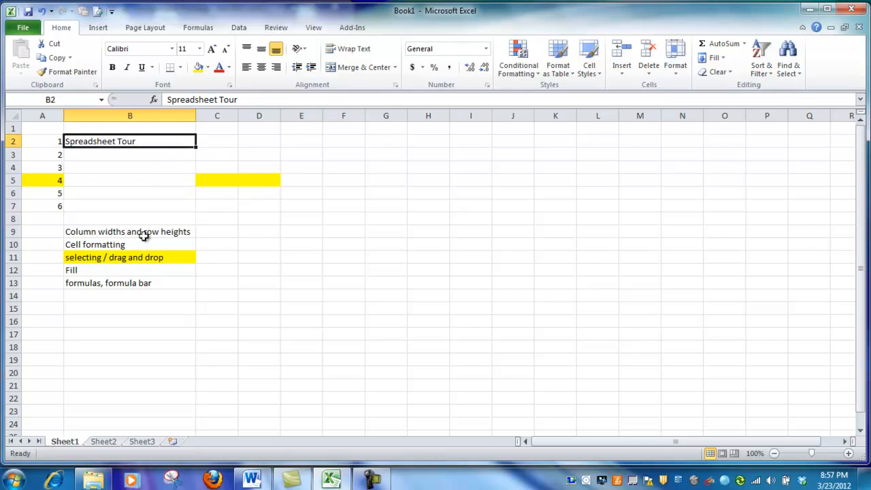
pyautogui.moveTo(132, 231); pyautogui.dragTo(132, 283)
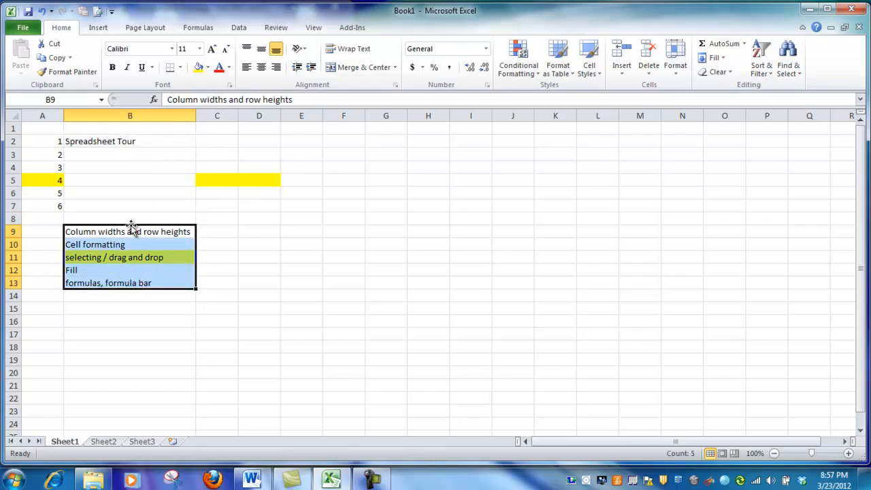
pyautogui.moveTo(132, 226); pyautogui.dragTo(145, 151)
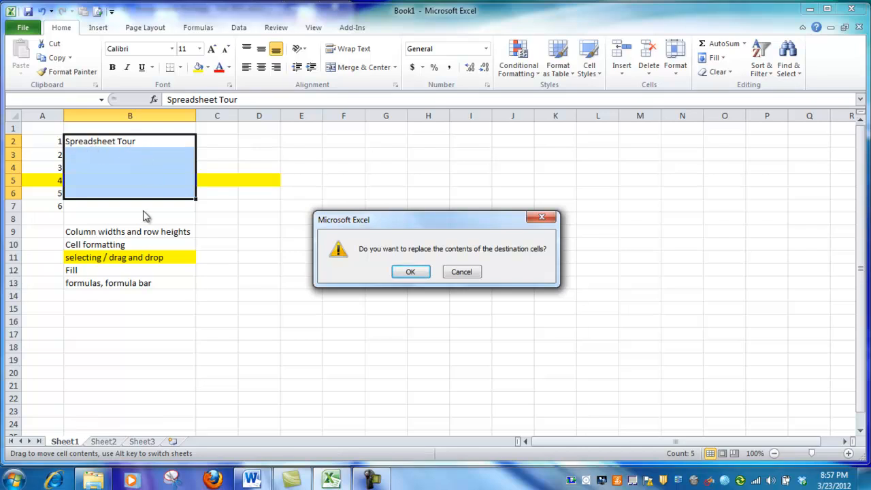
pyautogui.click(413, 273)
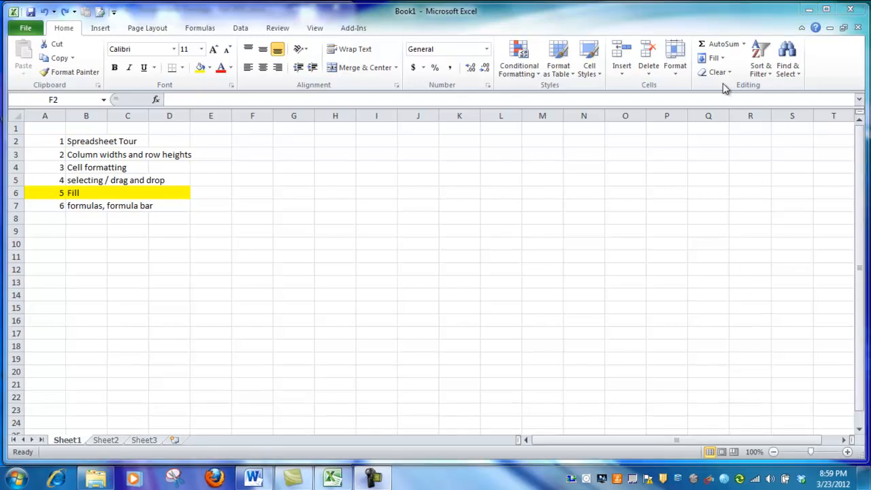
pyautogui.click(726, 61)
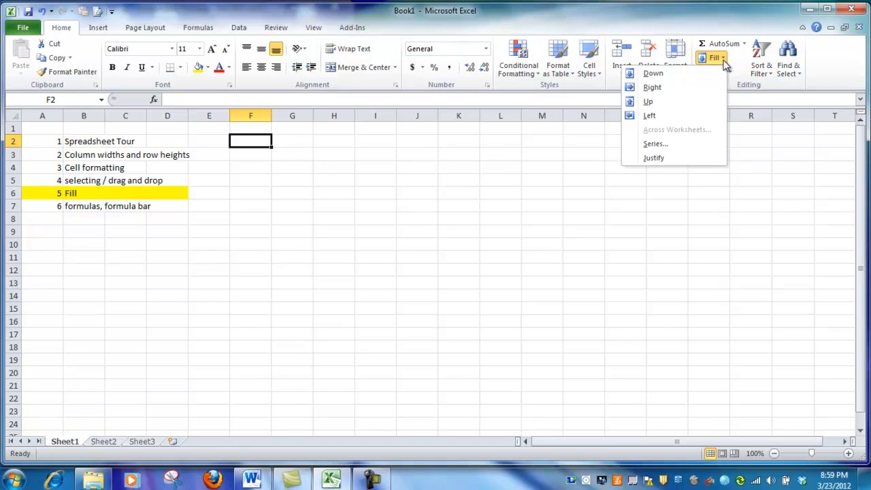
pyautogui.click(368, 221)
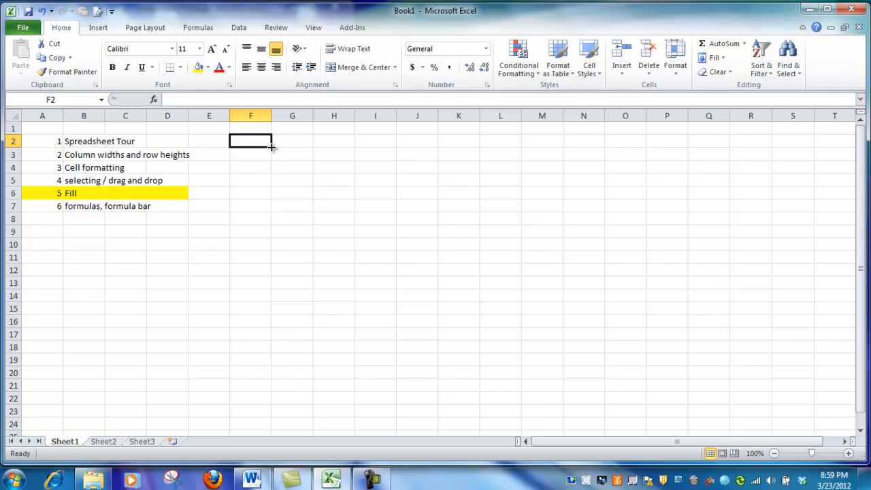
pyautogui.click(306, 176)
# Step: Enter 1, tree, 12/5, Monday and block 2 across cells F2 to J2
pyautogui.click(260, 146)
pyautogui.write('1')
pyautogui.press('Tab')
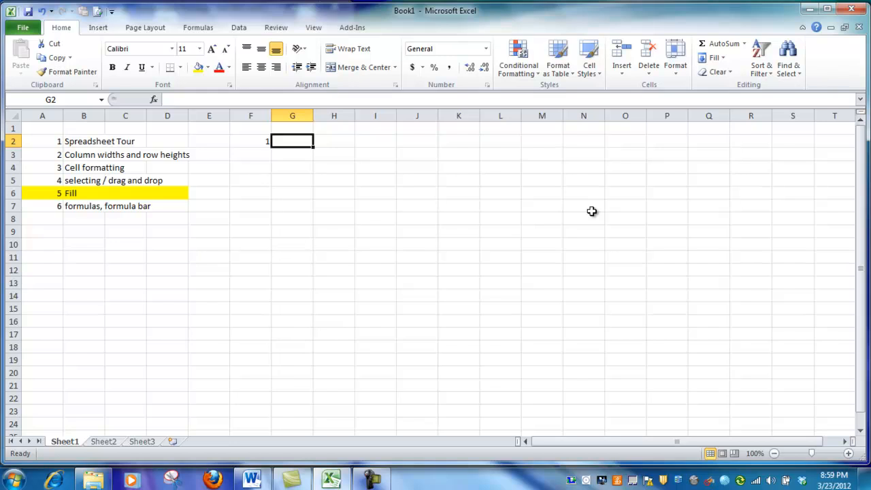
pyautogui.write('tree')
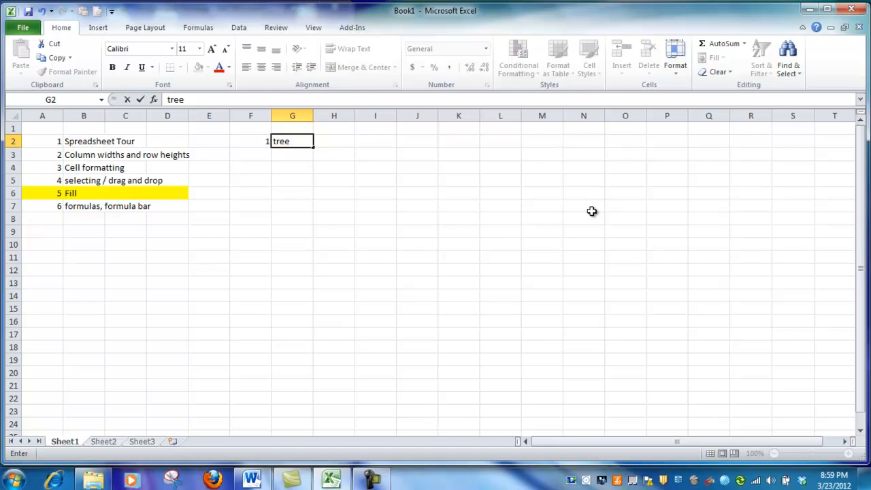
pyautogui.press('Tab')
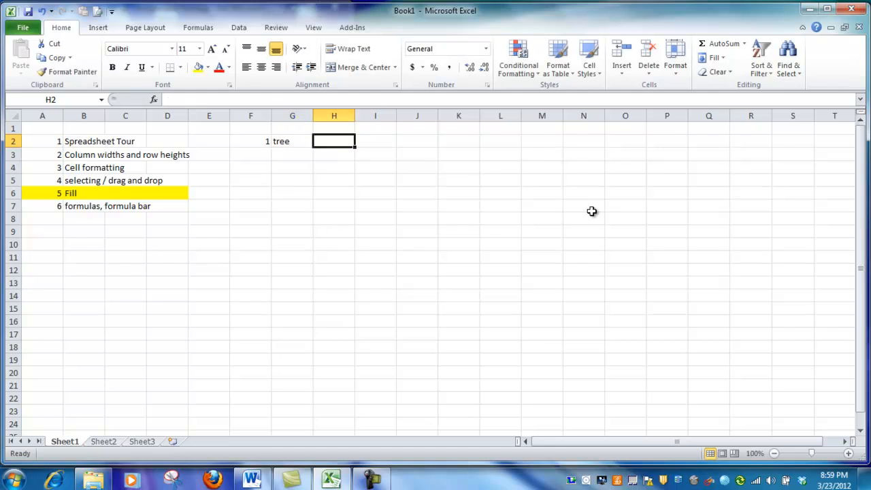
pyautogui.write('12')
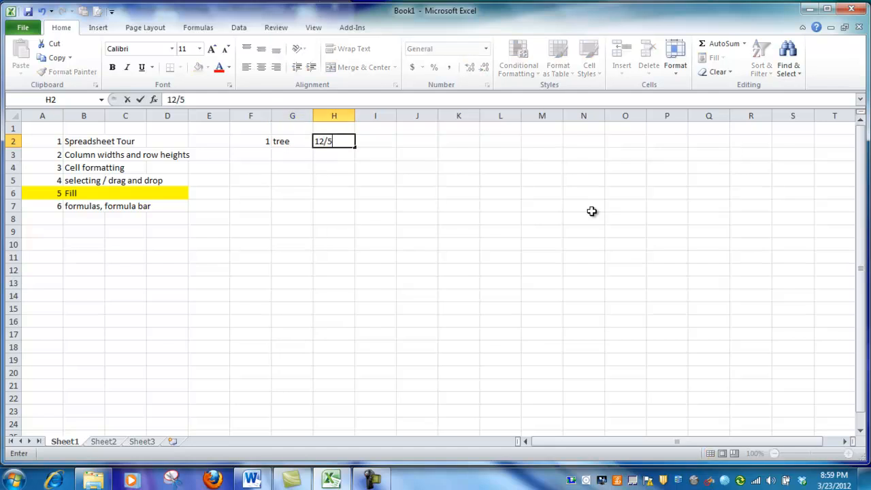
pyautogui.write('/5')
pyautogui.press('Tab')
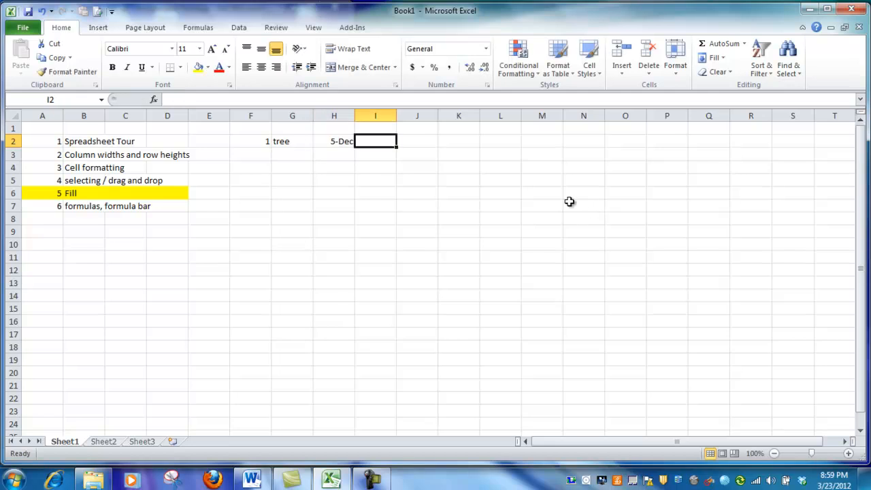
pyautogui.write('Monday')
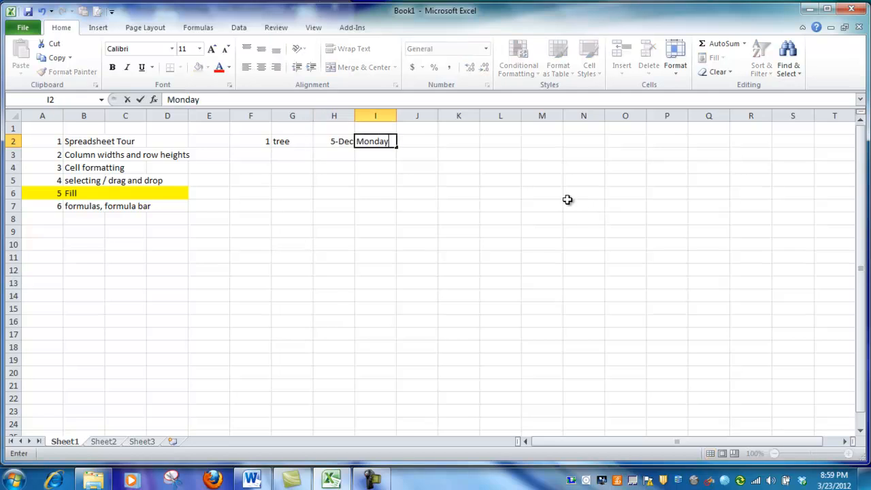
pyautogui.press('Tab')
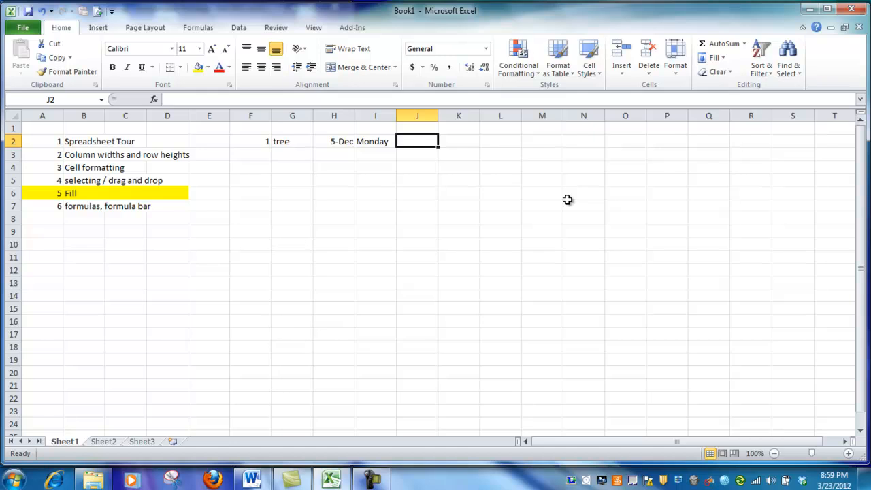
pyautogui.write('block 2')
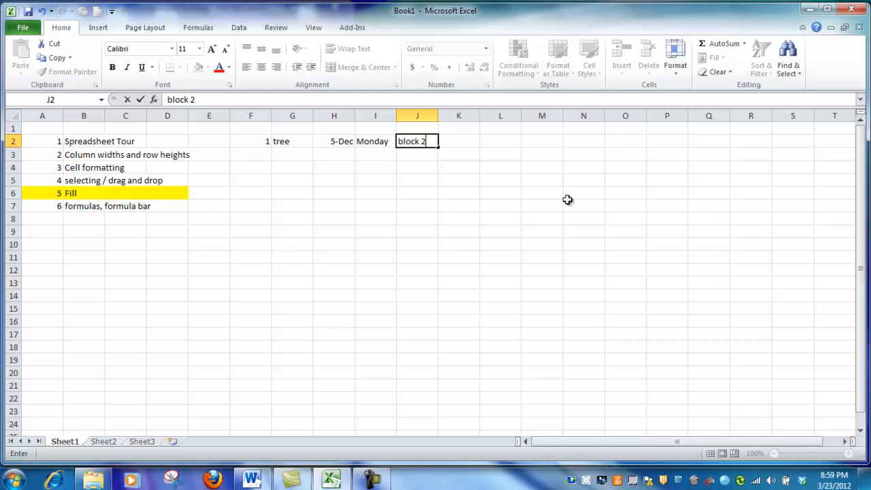
pyautogui.press('Return')
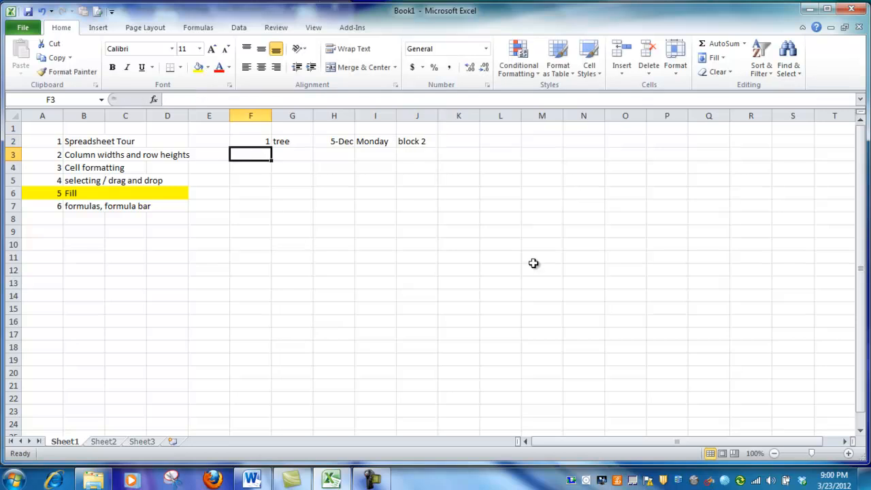
# Step: Fill the 1 in F2 and the word tree in G2 down through row 19 using Fill Down
pyautogui.click(259, 142)
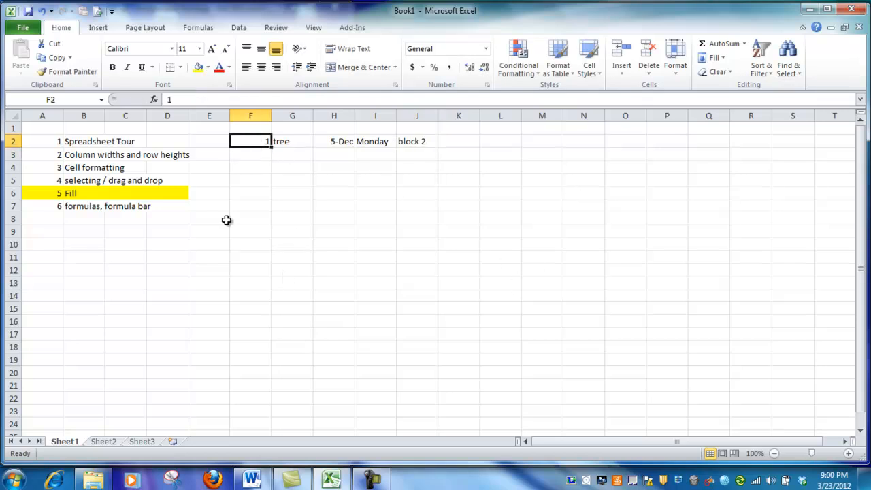
pyautogui.moveTo(246, 142); pyautogui.dragTo(247, 359)
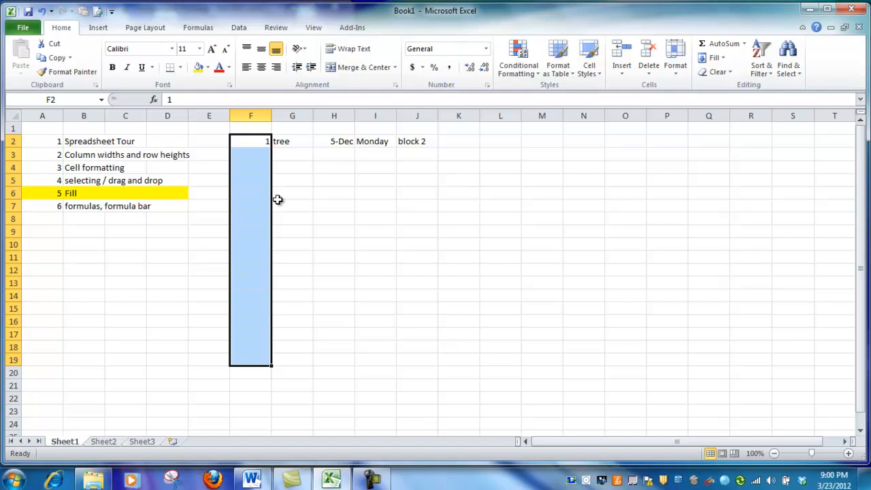
pyautogui.hotkey('ctrl', 'd')
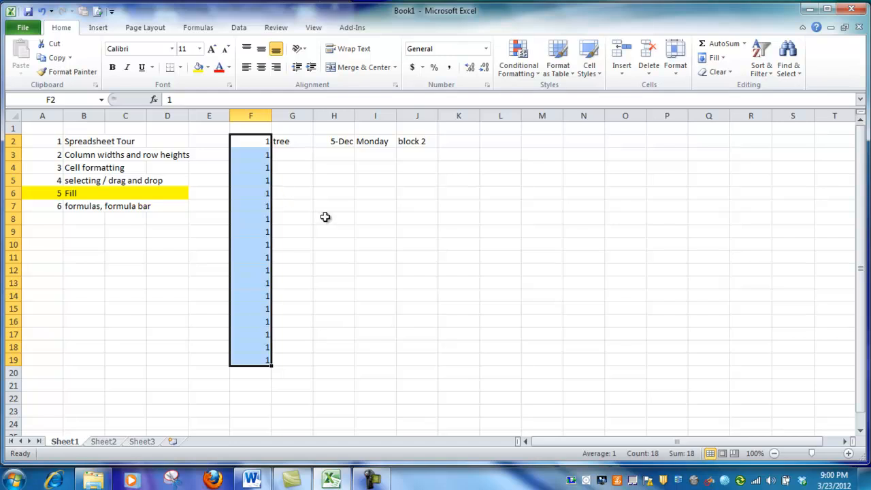
pyautogui.moveTo(304, 143); pyautogui.dragTo(299, 355)
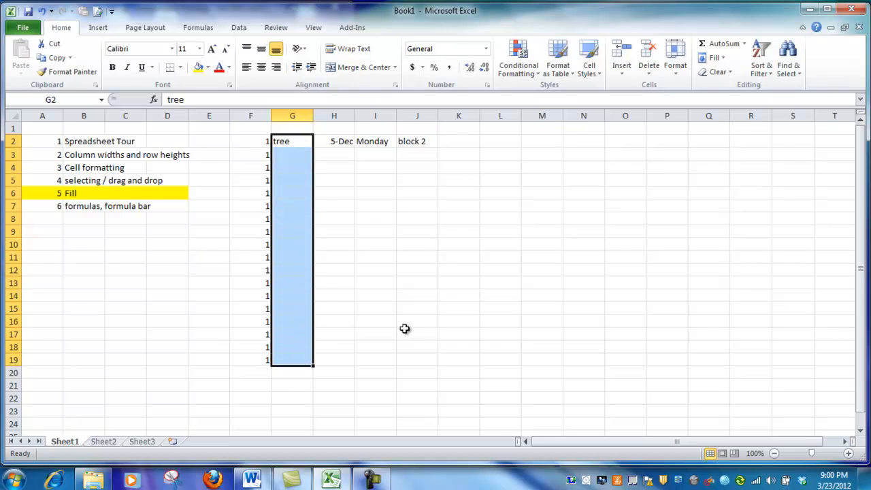
pyautogui.hotkey('ctrl', 'd')
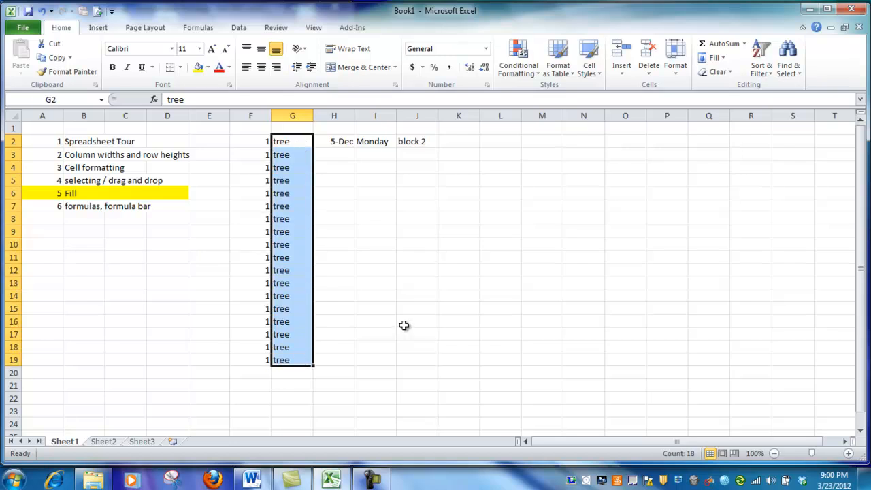
# Step: Fill the date, Monday and block 2 from H2, I2 and J2 down through row 19 using Fill Down
pyautogui.moveTo(341, 144); pyautogui.dragTo(342, 349)
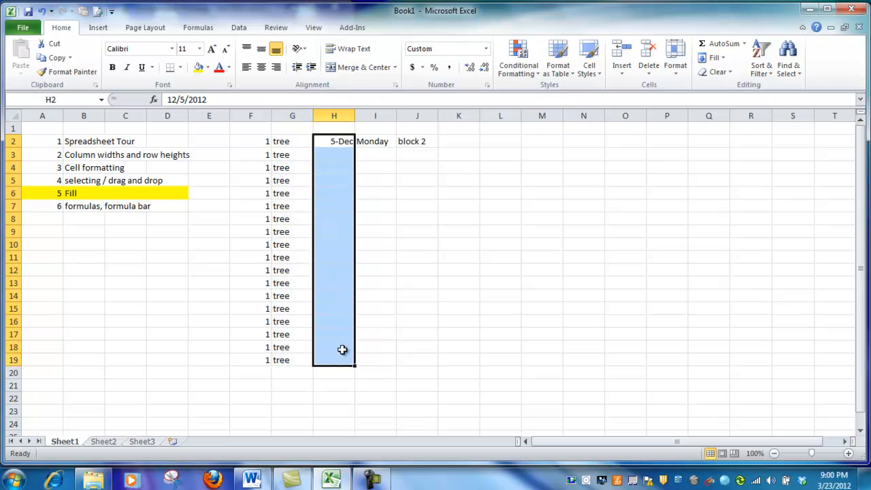
pyautogui.hotkey('ctrl', 'd')
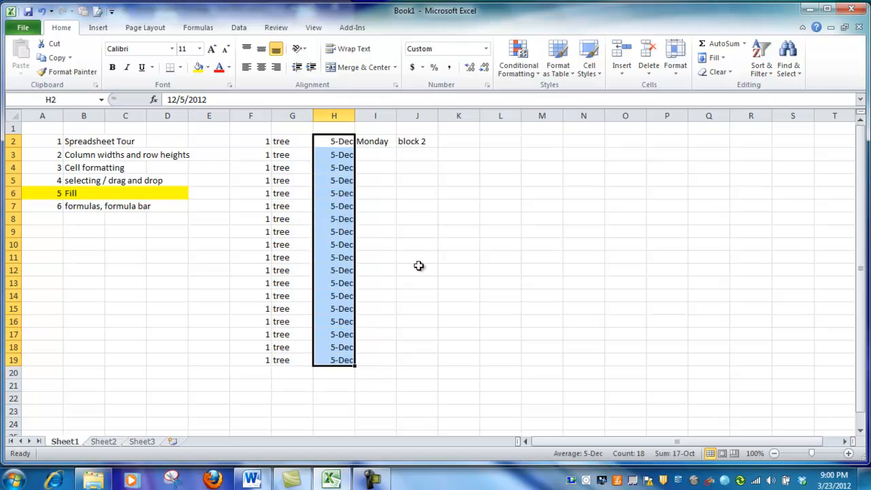
pyautogui.moveTo(376, 144); pyautogui.dragTo(373, 354)
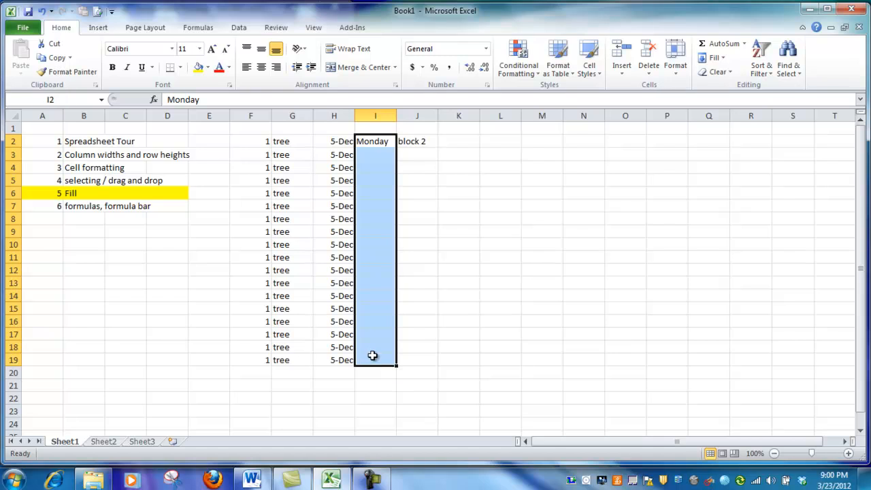
pyautogui.hotkey('ctrl', 'd')
pyautogui.moveTo(415, 141); pyautogui.dragTo(411, 356)
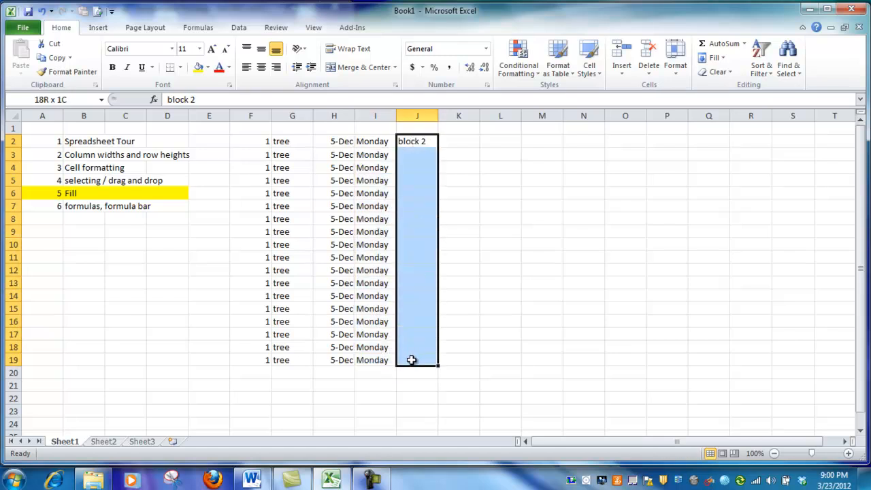
pyautogui.hotkey('ctrl', 'd')
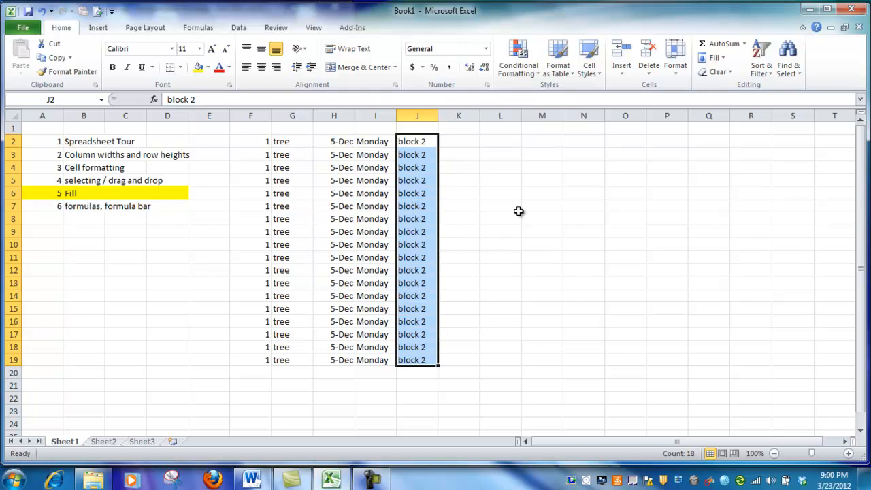
# Step: Clear the filled cells F3:J19, keeping the starting values in row 2
pyautogui.moveTo(266, 158); pyautogui.dragTo(414, 351)
pyautogui.press('Delete')
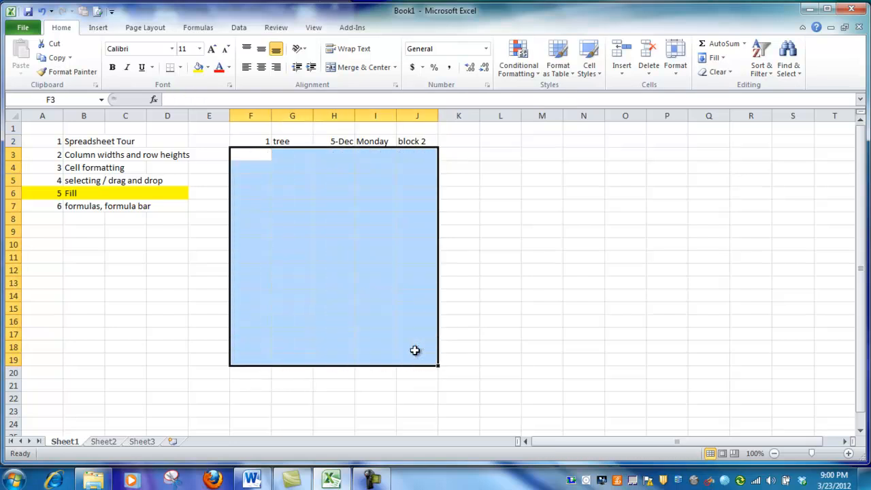
pyautogui.click(300, 217)
# Step: AutoFill the 1 in F2 down through row 21 and the word tree in G2 down through row 20
pyautogui.click(259, 141)
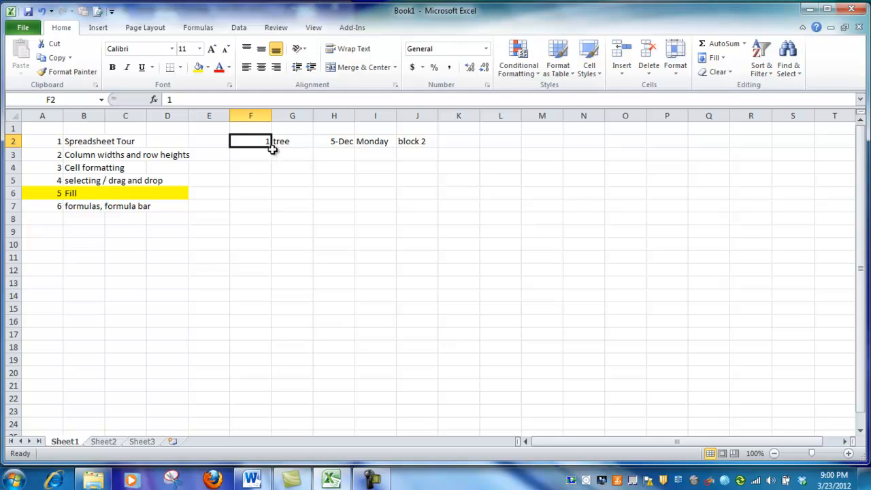
pyautogui.moveTo(270, 147); pyautogui.dragTo(268, 390)
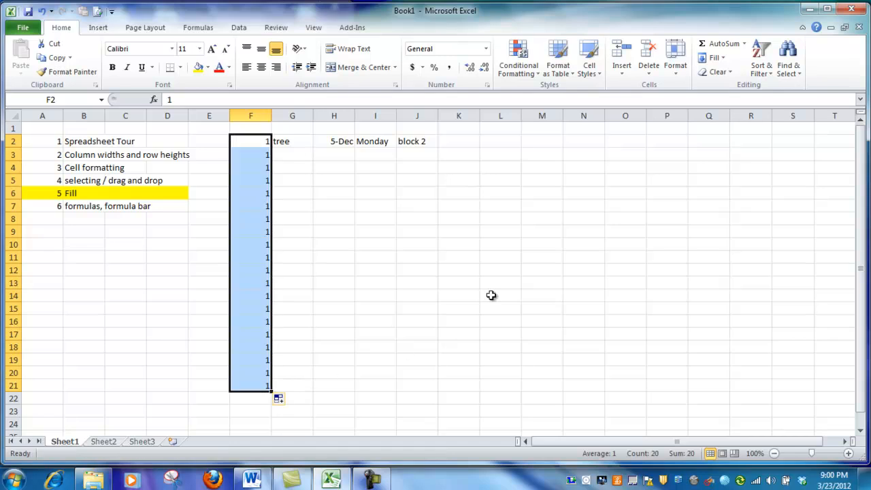
pyautogui.click(295, 142)
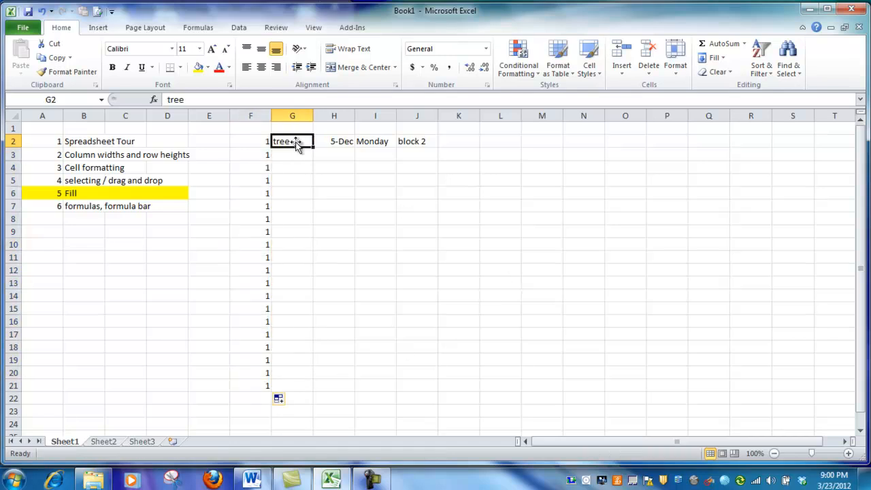
pyautogui.moveTo(313, 147); pyautogui.dragTo(310, 384)
# Step: AutoFill the date in H2, Monday in I2 and block 2 in J2 down through row 20
pyautogui.click(342, 141)
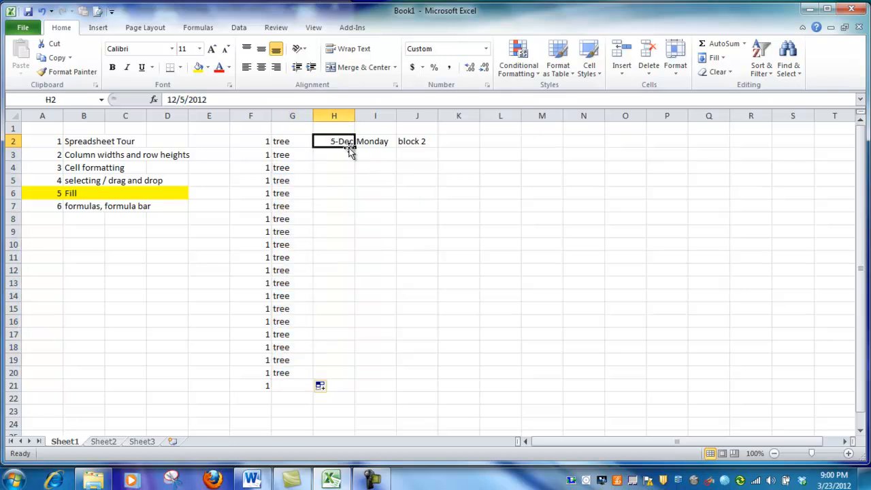
pyautogui.moveTo(355, 148); pyautogui.dragTo(353, 381)
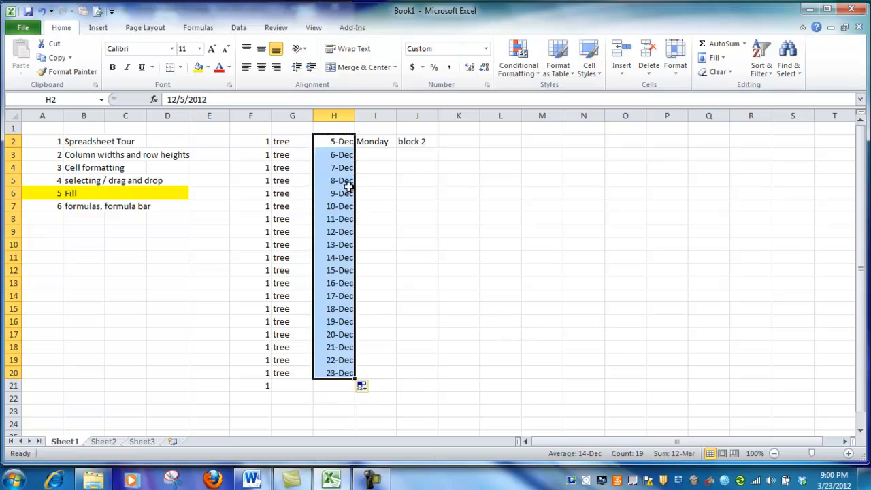
pyautogui.click(385, 143)
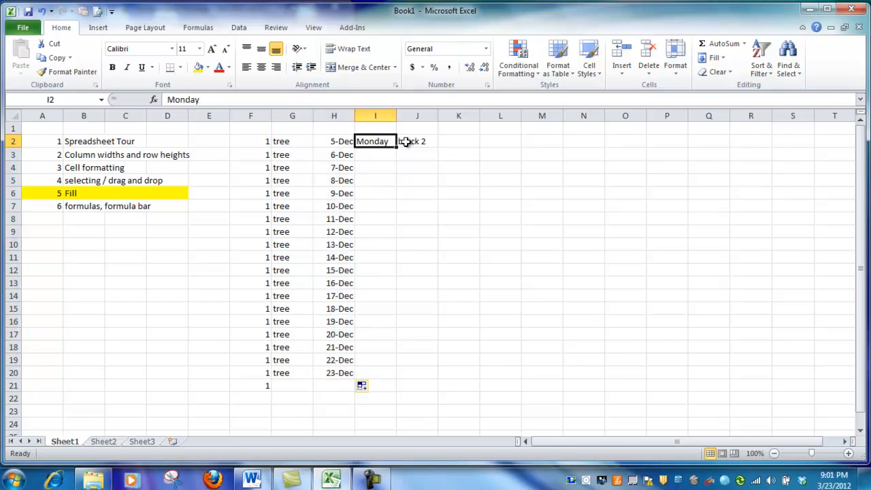
pyautogui.moveTo(396, 149); pyautogui.dragTo(398, 380)
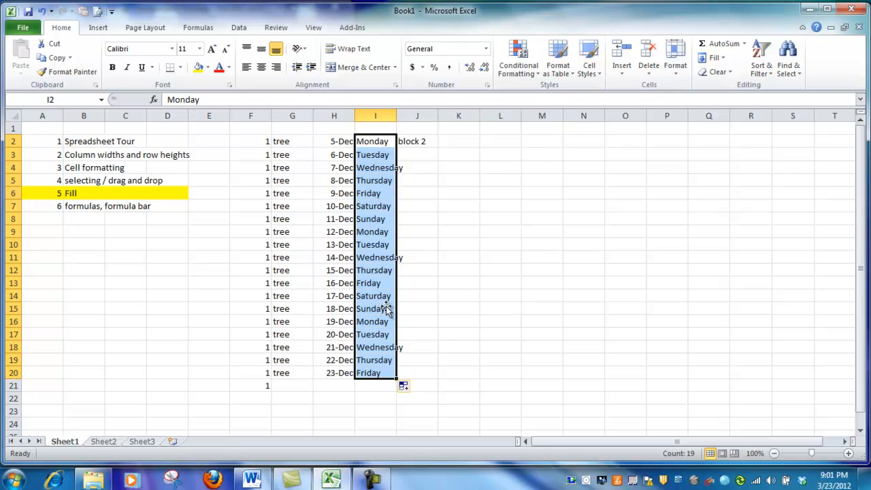
pyautogui.click(418, 143)
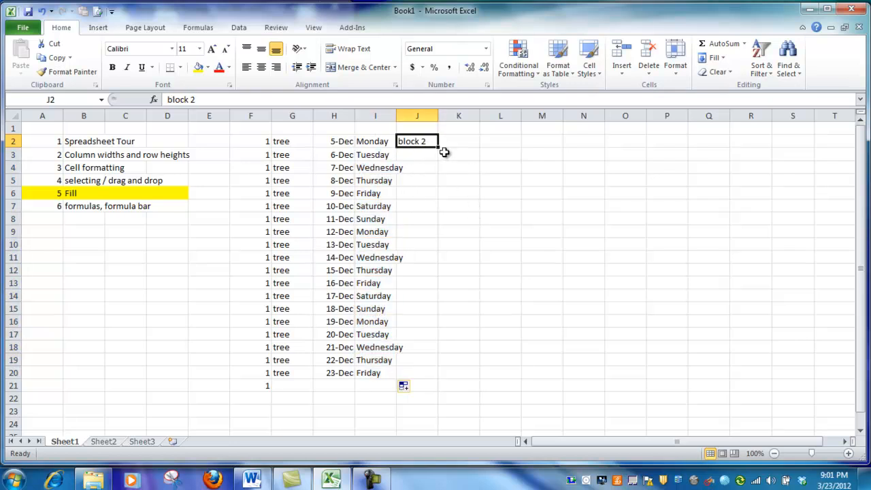
pyautogui.moveTo(439, 147); pyautogui.dragTo(442, 378)
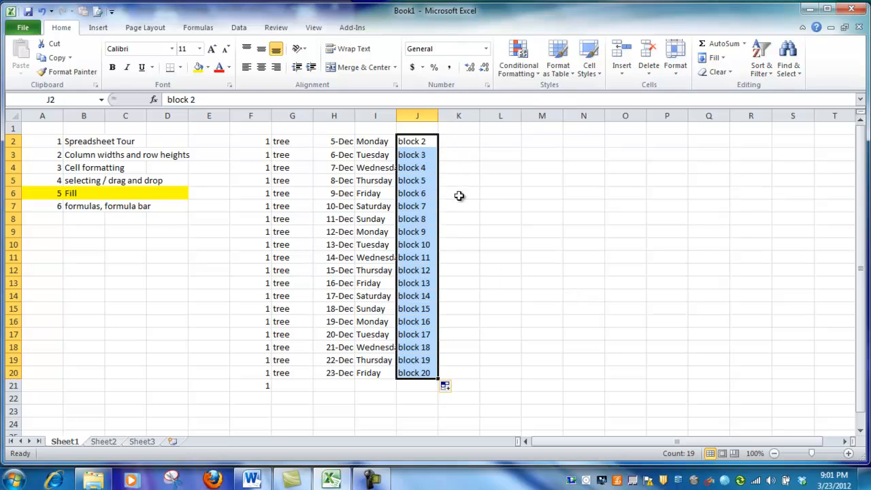
# Step: Enter adhkoh5 in K2 and AutoFill it down through row 20
pyautogui.click(464, 148)
pyautogui.write('adhkoh5')
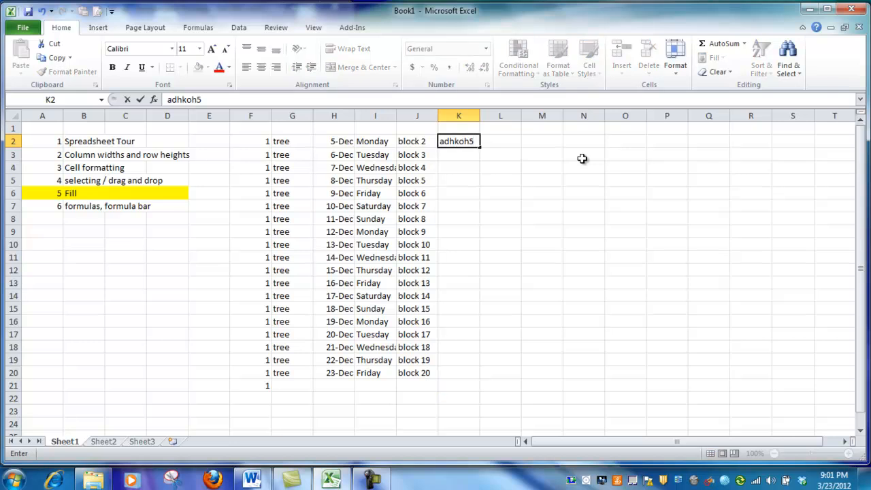
pyautogui.hotkey('ctrl', 'Return')
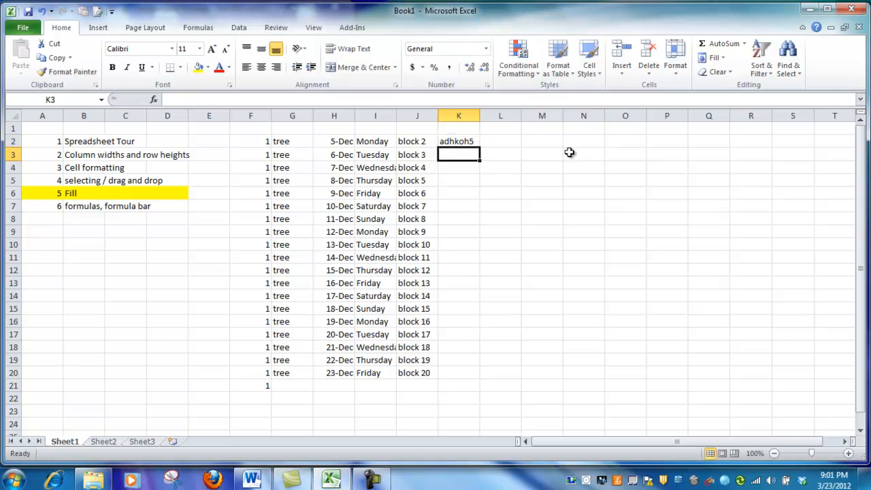
pyautogui.moveTo(480, 147); pyautogui.dragTo(481, 379)
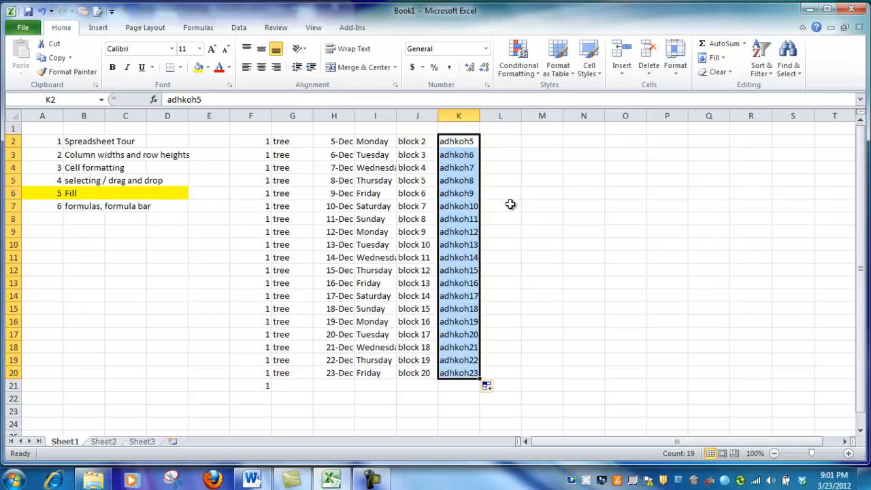
# Step: Enter 1 and 3 in M2 and M3 and AutoFill the pattern down through row 20
pyautogui.click(507, 142)
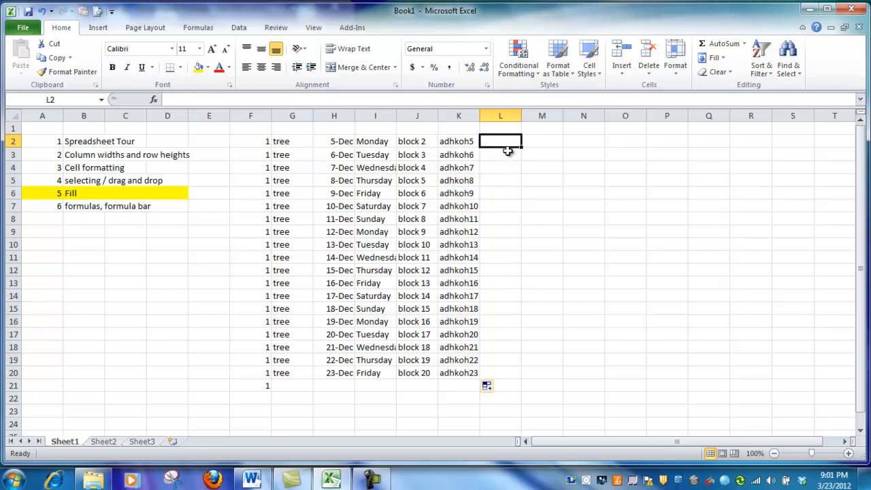
pyautogui.press('Right')
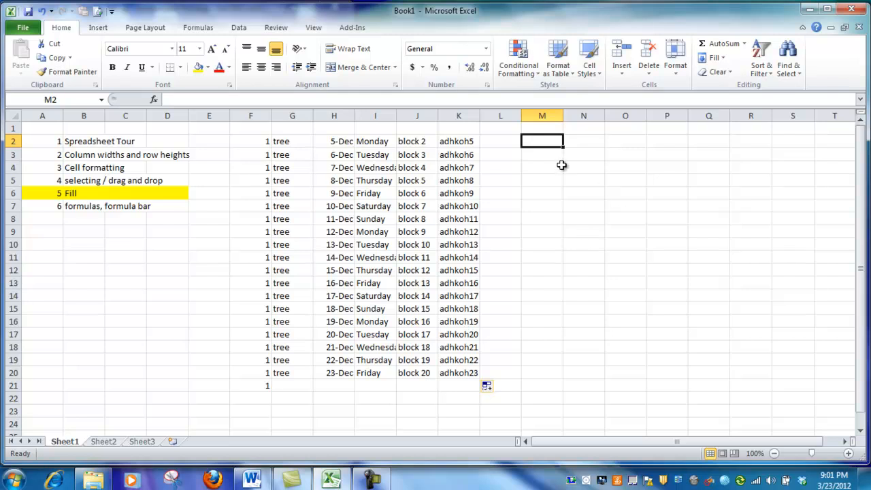
pyautogui.write('1')
pyautogui.press('Return')
pyautogui.write('3')
pyautogui.press('Return')
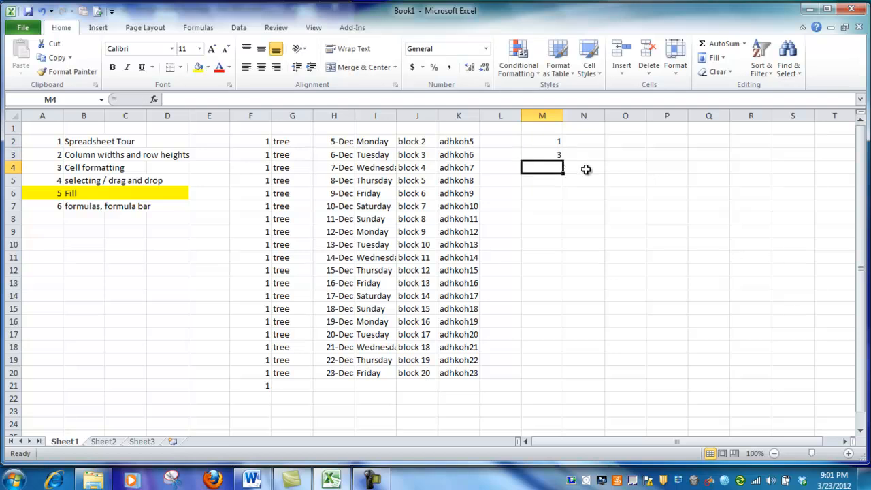
pyautogui.moveTo(554, 142); pyautogui.dragTo(555, 154)
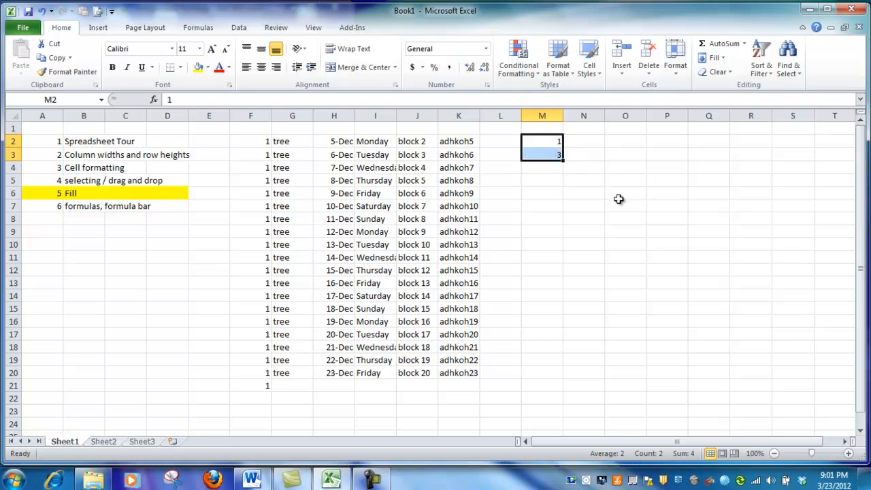
pyautogui.click(546, 141)
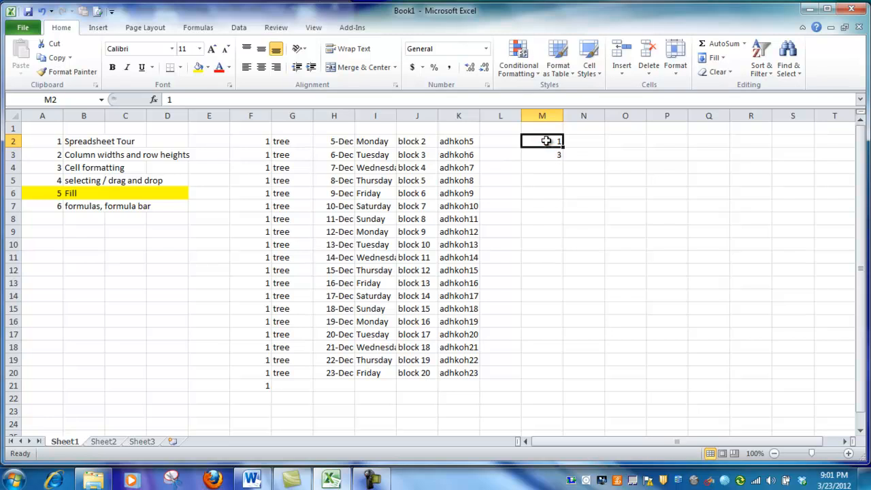
pyautogui.moveTo(545, 144); pyautogui.dragTo(547, 155)
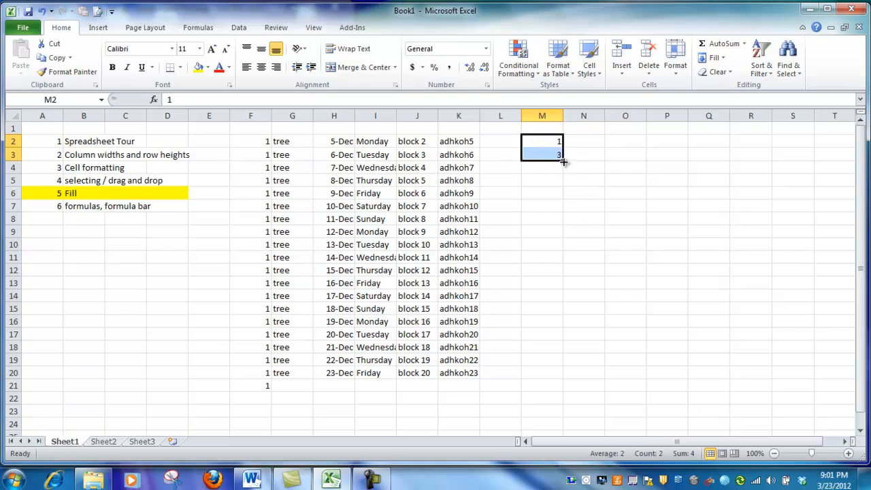
pyautogui.moveTo(564, 160); pyautogui.dragTo(559, 382)
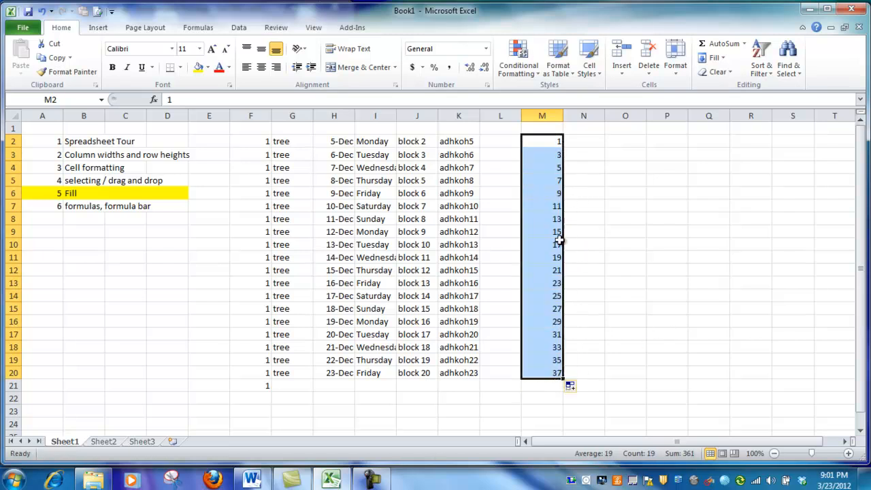
# Step: Enter 10 and 20 in O2 and O3 and AutoFill the pattern down through row 20
pyautogui.click(618, 144)
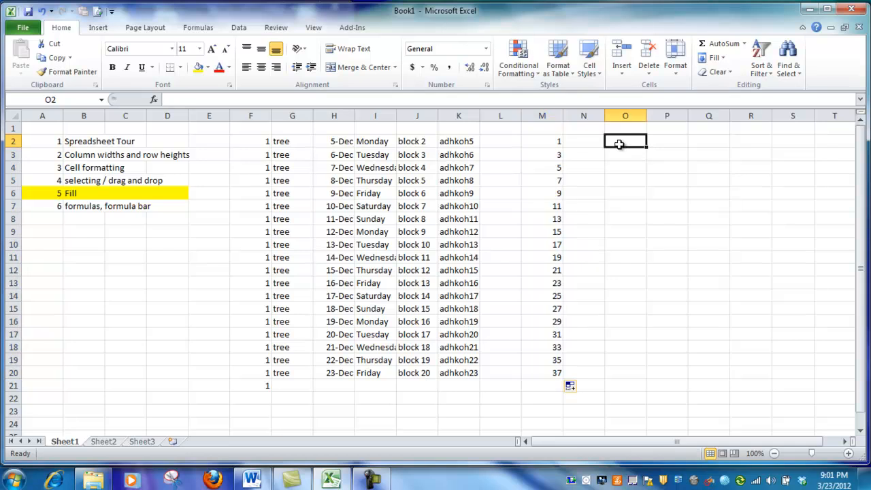
pyautogui.write('10')
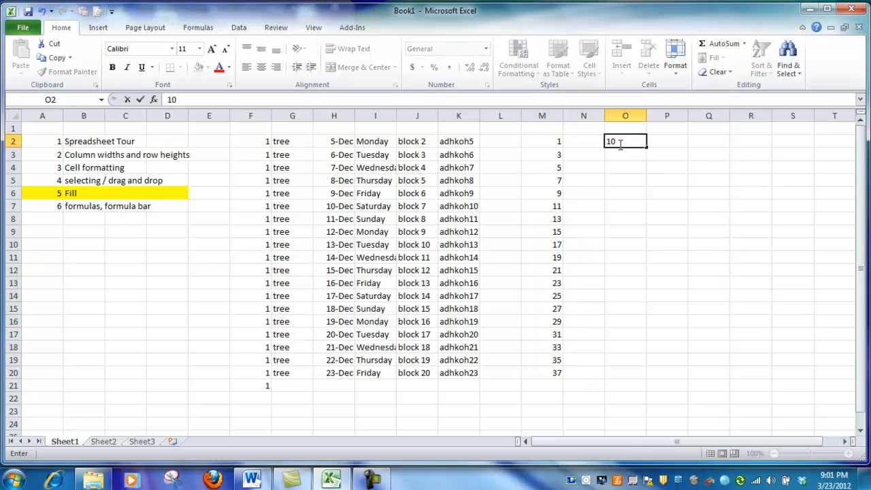
pyautogui.press('Return')
pyautogui.write('20')
pyautogui.press('Return')
pyautogui.moveTo(619, 143); pyautogui.dragTo(649, 379)
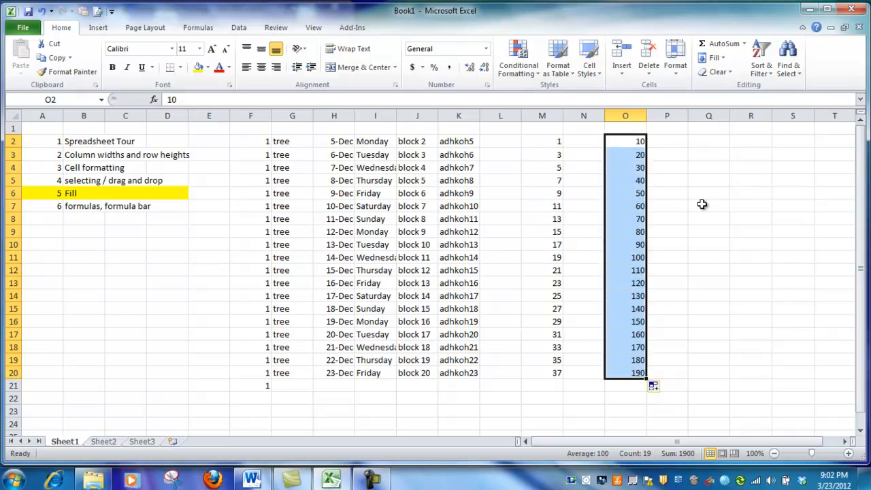
# Step: Enter 10 and 100 in Q2 and Q3 and AutoFill the pattern down column Q
pyautogui.click(707, 144)
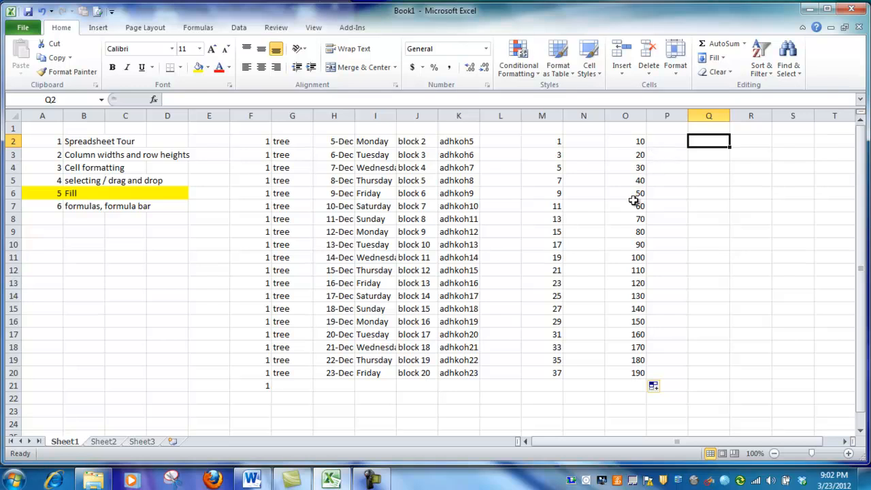
pyautogui.write('10')
pyautogui.press('Return')
pyautogui.write('100-')
pyautogui.press('Return')
pyautogui.moveTo(720, 140); pyautogui.dragTo(716, 151)
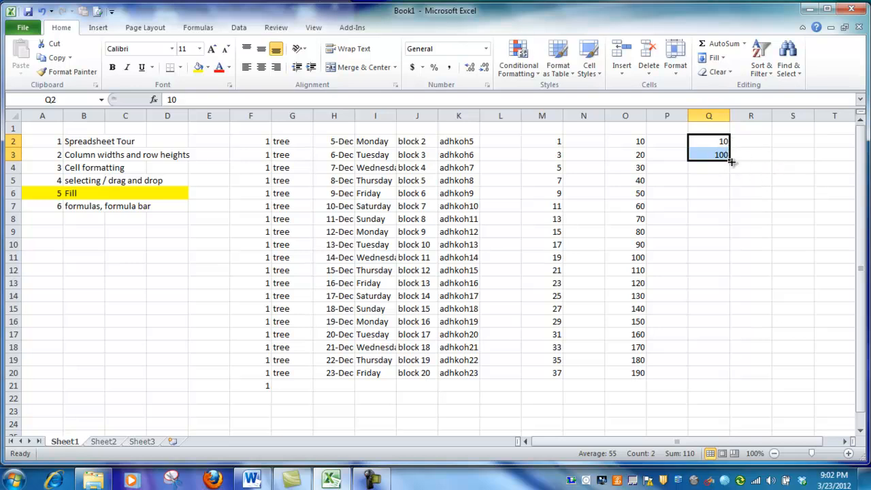
pyautogui.moveTo(730, 161); pyautogui.dragTo(719, 373)
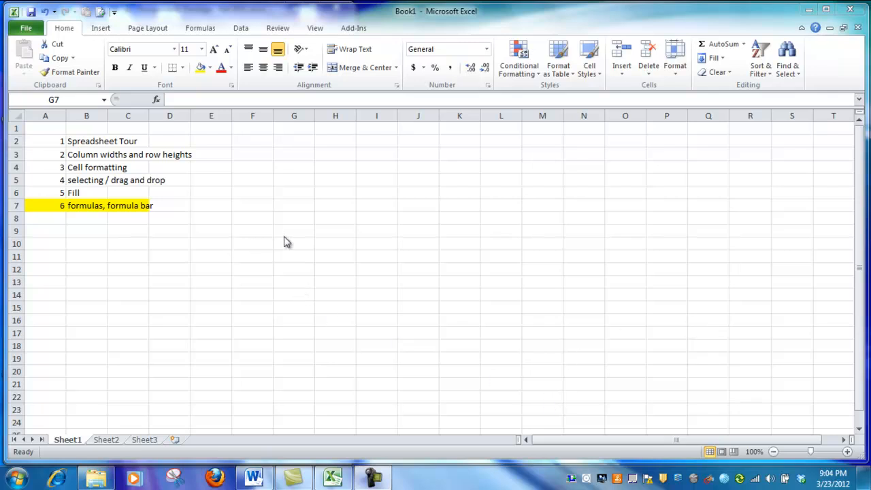
# Step: Enter the formula =5+7 in G3 and review it in the formula bar
pyautogui.click(330, 193)
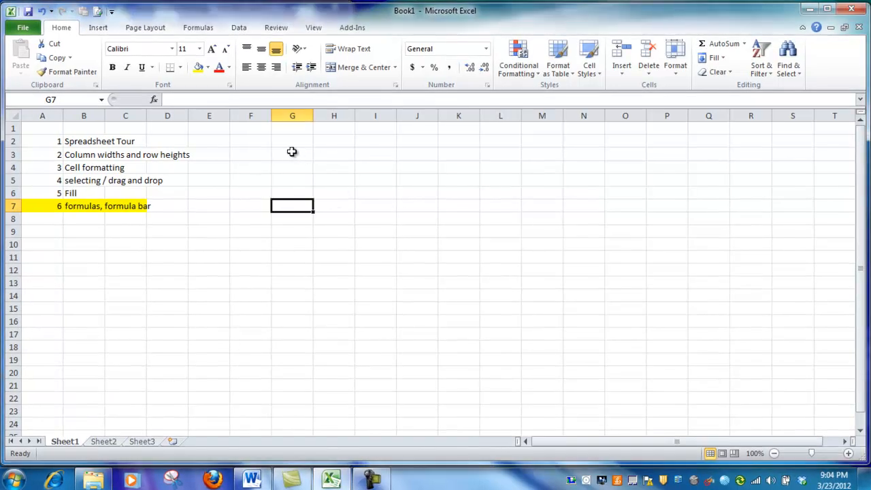
pyautogui.click(292, 152)
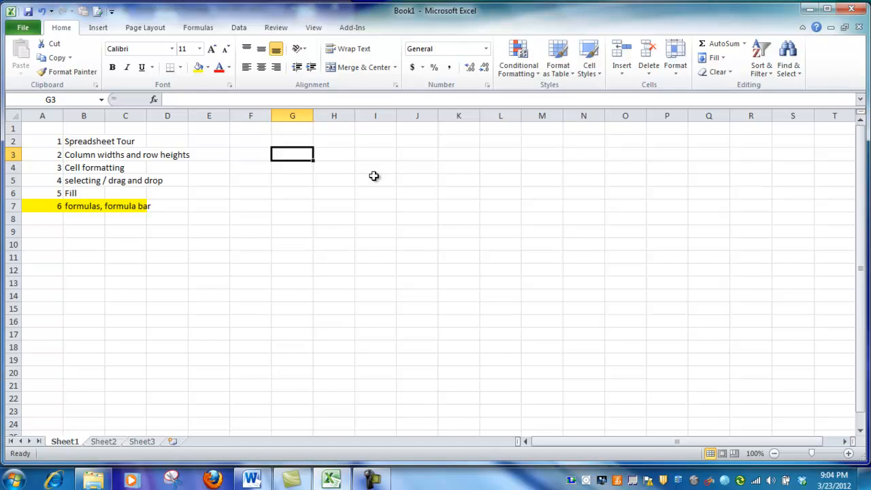
pyautogui.write('=')
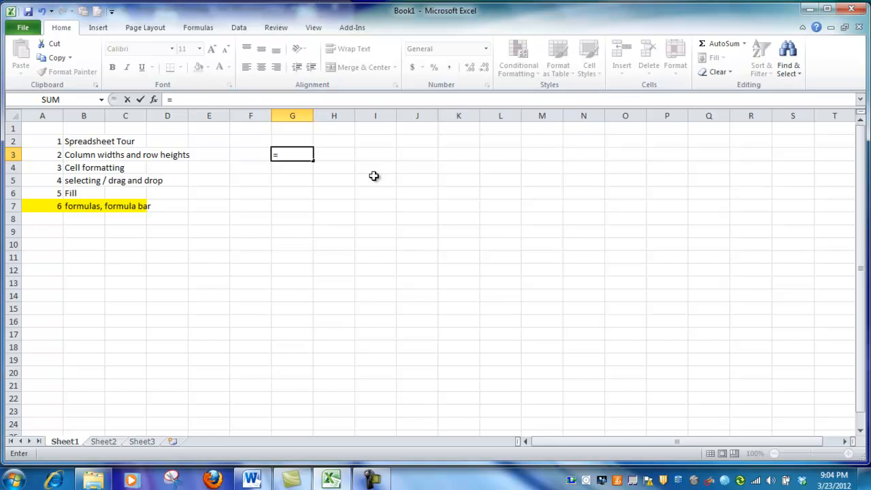
pyautogui.write('5+7')
pyautogui.press('Return')
pyautogui.press('Up')
pyautogui.click(189, 100)
pyautogui.moveTo(185, 99); pyautogui.dragTo(169, 99)
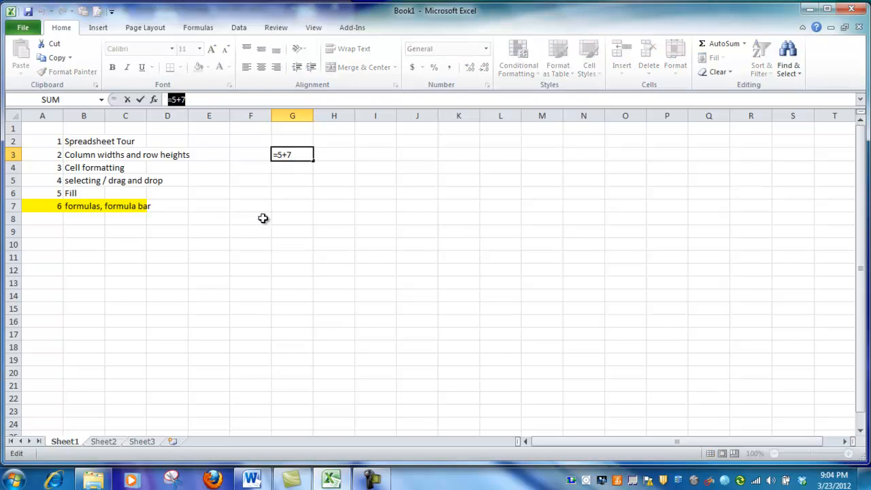
pyautogui.press('Return')
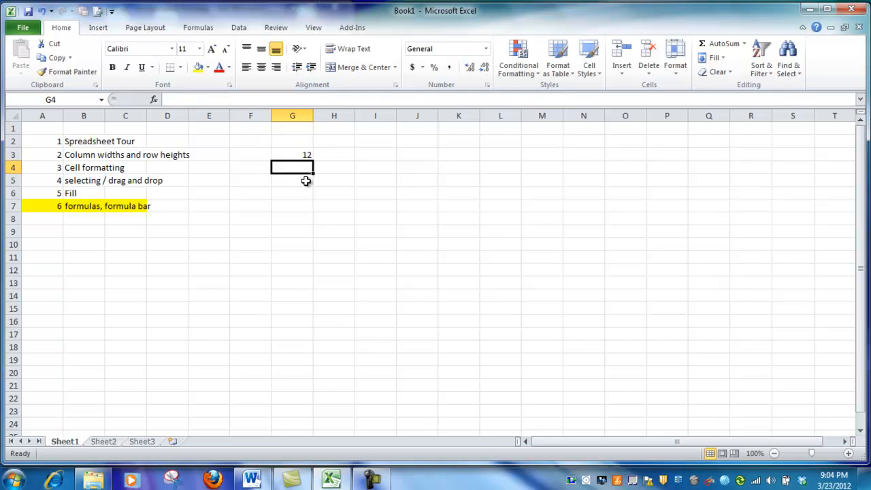
# Step: Enter the formula =567*734 in G5 and reselect the cell to review its formula
pyautogui.click(301, 182)
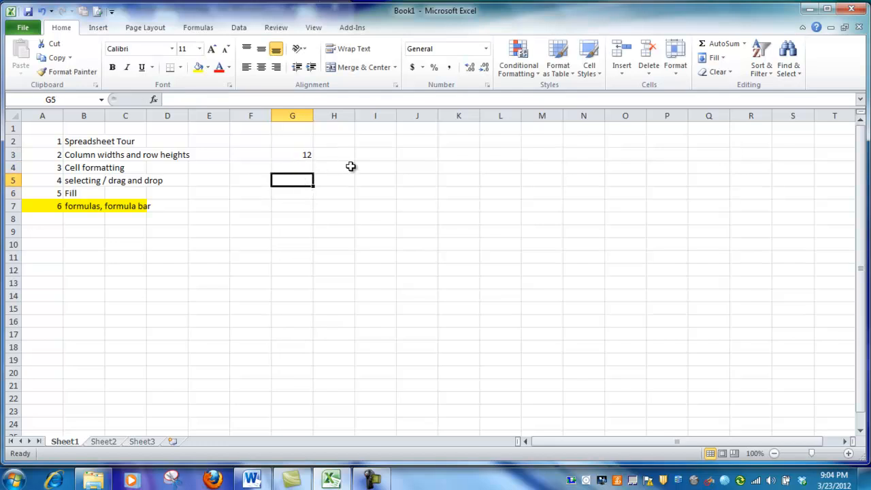
pyautogui.write('=')
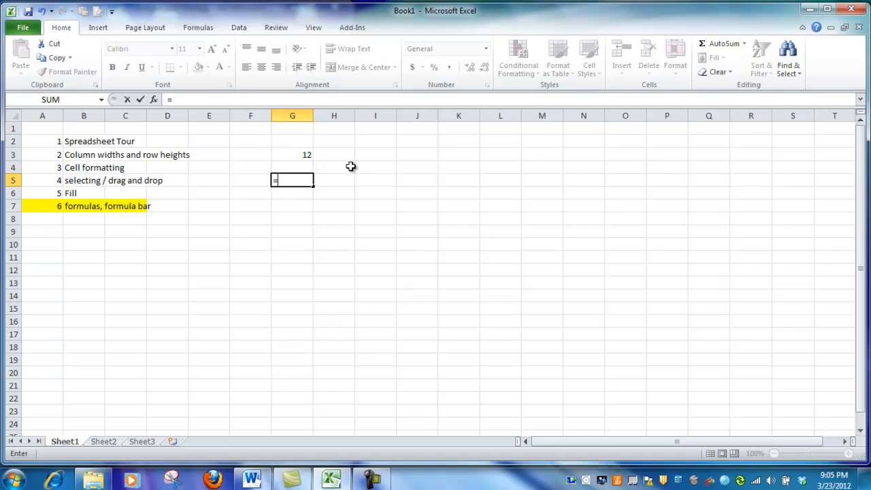
pyautogui.write('567*734')
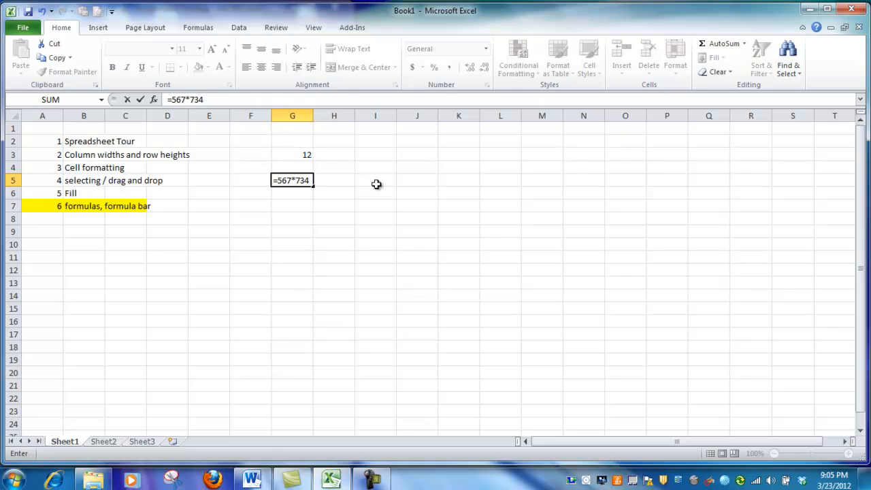
pyautogui.press('Return')
pyautogui.click(304, 180)
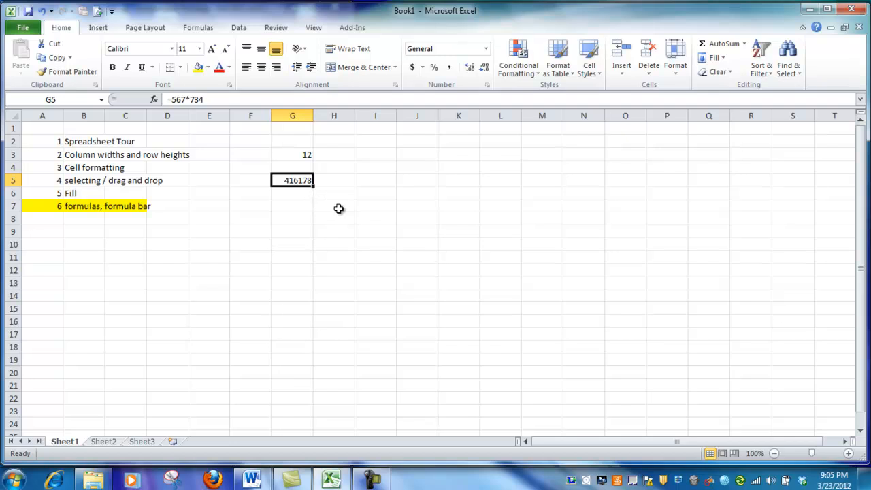
# Step: Clear the two sample formulas from G3:G6
pyautogui.moveTo(291, 156); pyautogui.dragTo(293, 190)
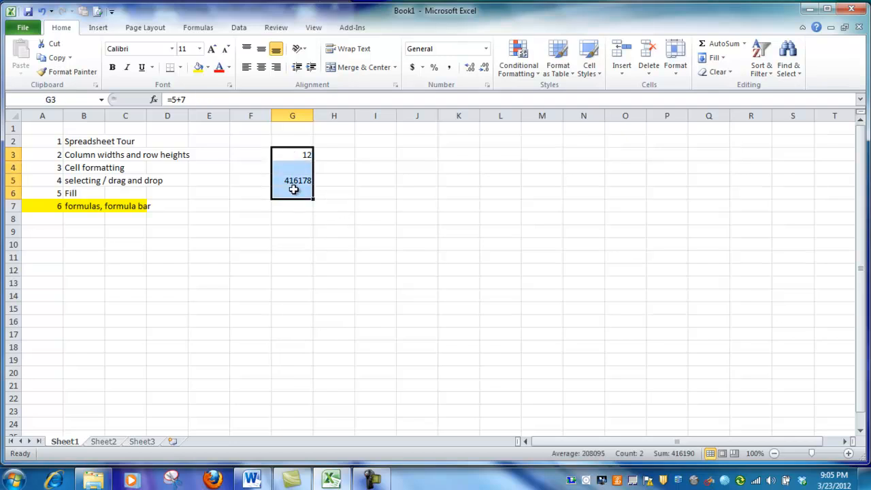
pyautogui.press('Delete')
pyautogui.click(299, 158)
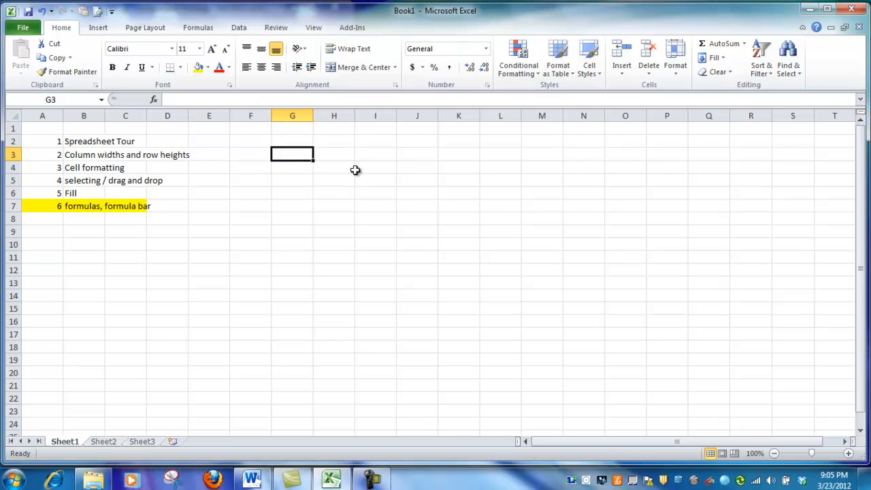
# Step: Enter 1, 2 and 3 in G3:G5 and AutoFill the series down through row 18
pyautogui.write('1')
pyautogui.press('Return')
pyautogui.write('2')
pyautogui.press('Return')
pyautogui.write('3')
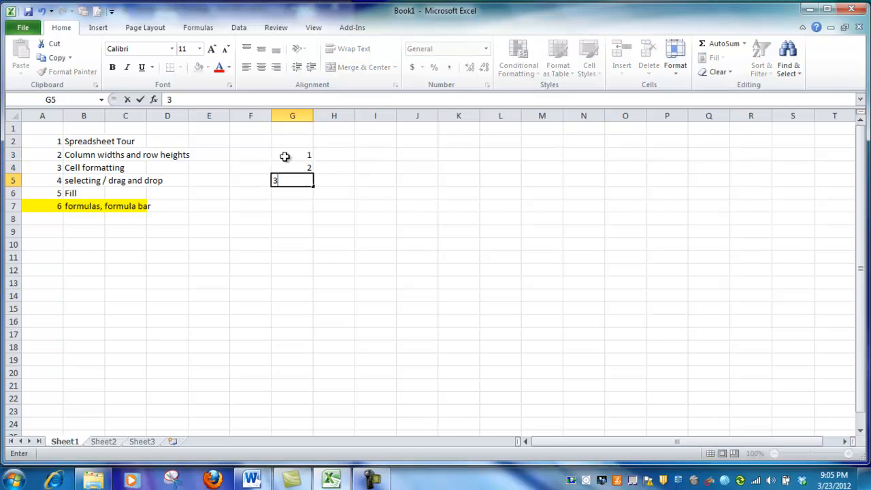
pyautogui.press('Return')
pyautogui.click(298, 165)
pyautogui.moveTo(298, 160); pyautogui.dragTo(320, 348)
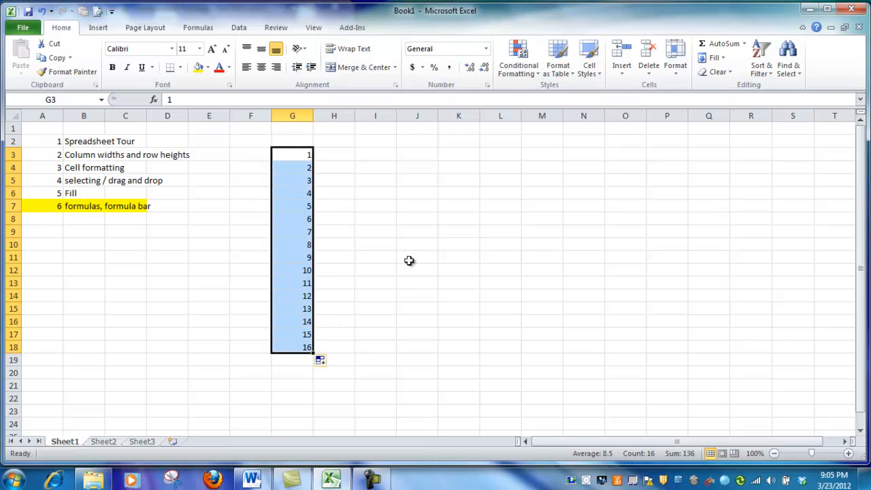
pyautogui.click(341, 157)
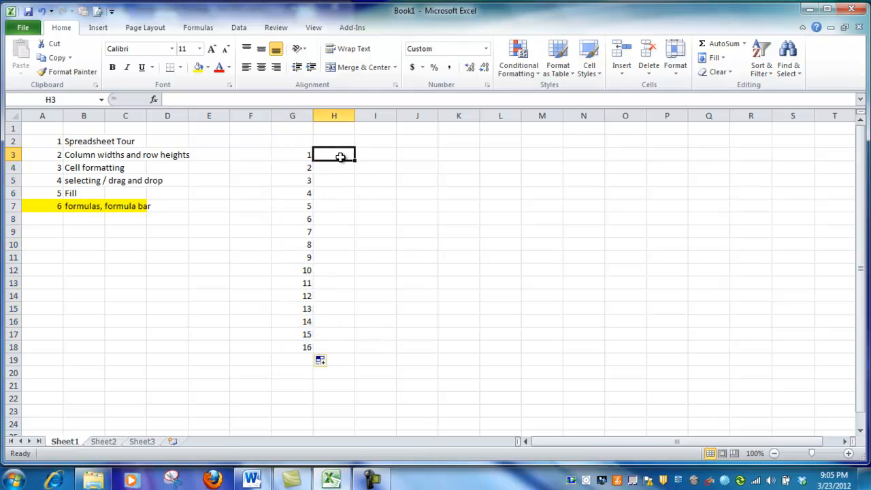
pyautogui.write('3')
pyautogui.press('Return')
pyautogui.write('56')
pyautogui.press('Return')
pyautogui.moveTo(342, 158); pyautogui.dragTo(341, 167)
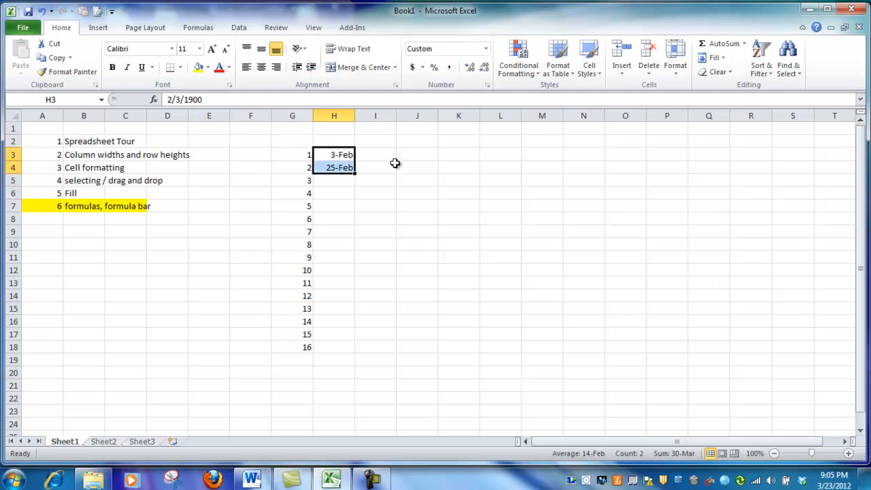
pyautogui.press('Delete')
pyautogui.click(412, 192)
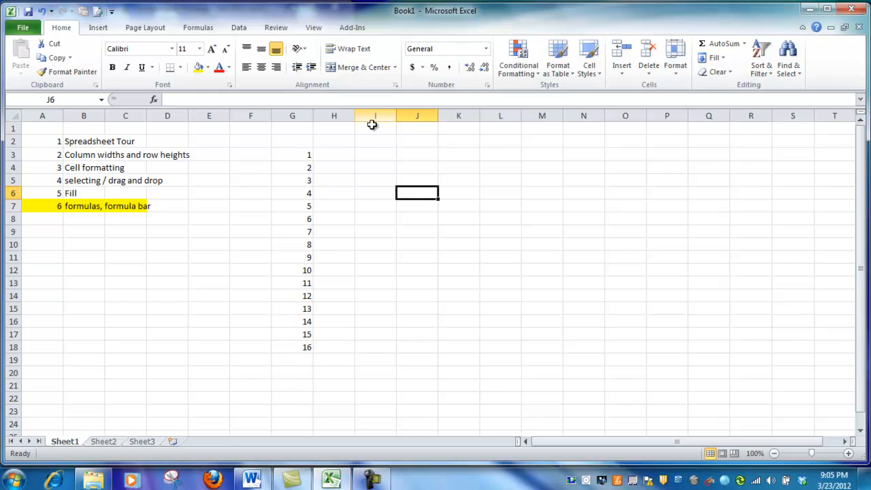
# Step: Enter 34 and 76 in I3:I4 and AutoFill the number pattern down through row 18
pyautogui.click(371, 155)
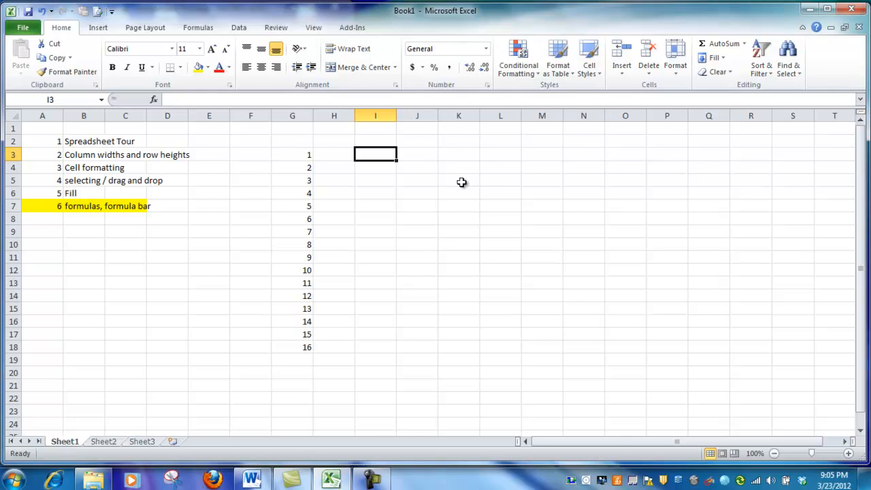
pyautogui.write('34')
pyautogui.click(388, 173)
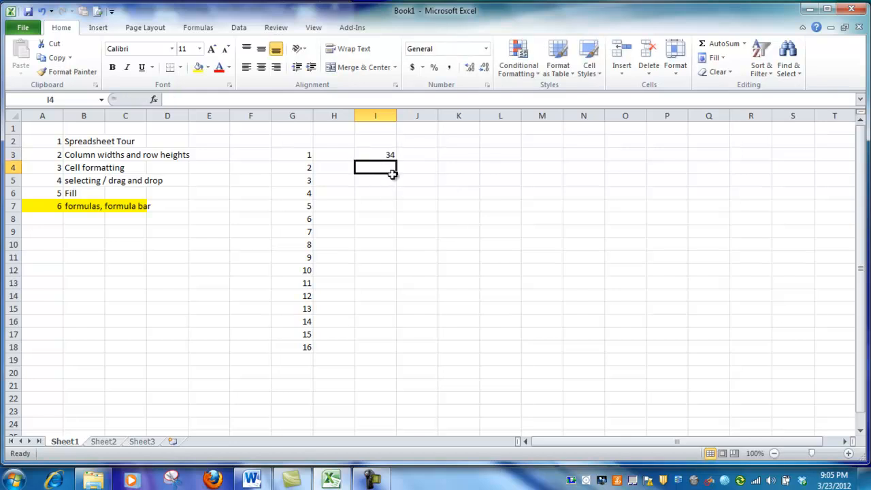
pyautogui.write('76')
pyautogui.click(418, 206)
pyautogui.moveTo(385, 158); pyautogui.dragTo(399, 352)
pyautogui.click(429, 250)
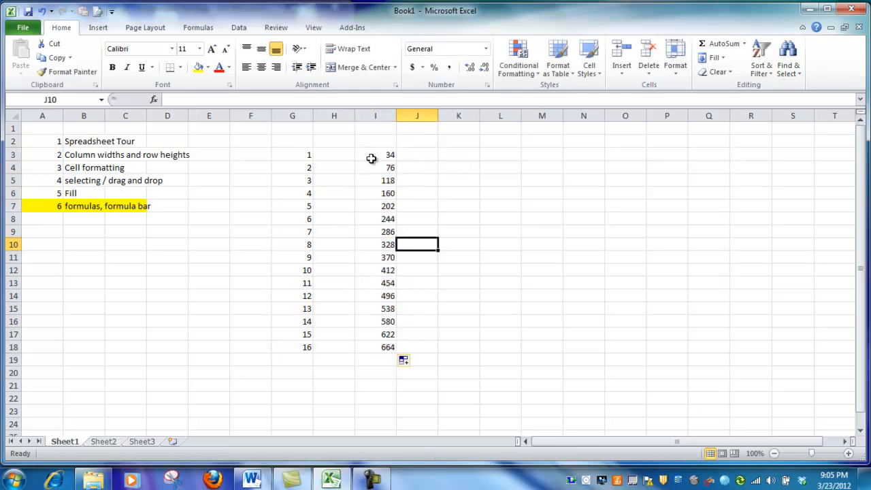
# Step: Enter the formula =G3+I3 in K3 using cell references and AutoFill it down through row 18
pyautogui.click(457, 156)
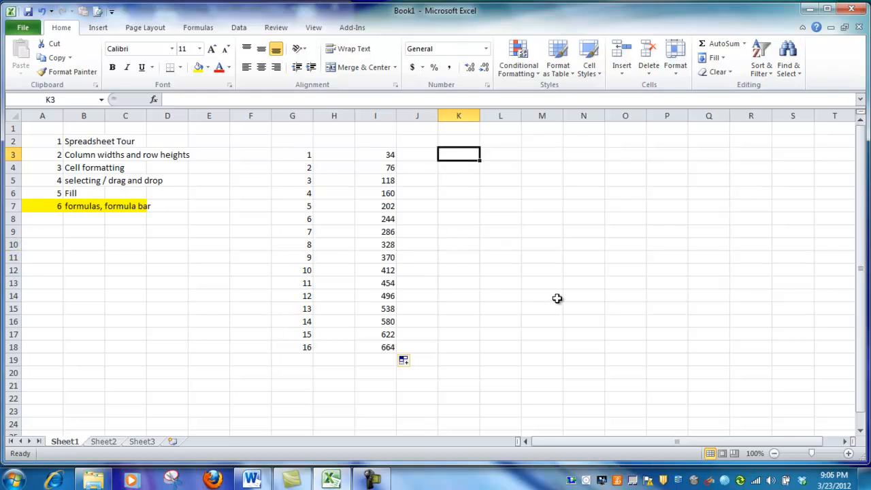
pyautogui.write('=')
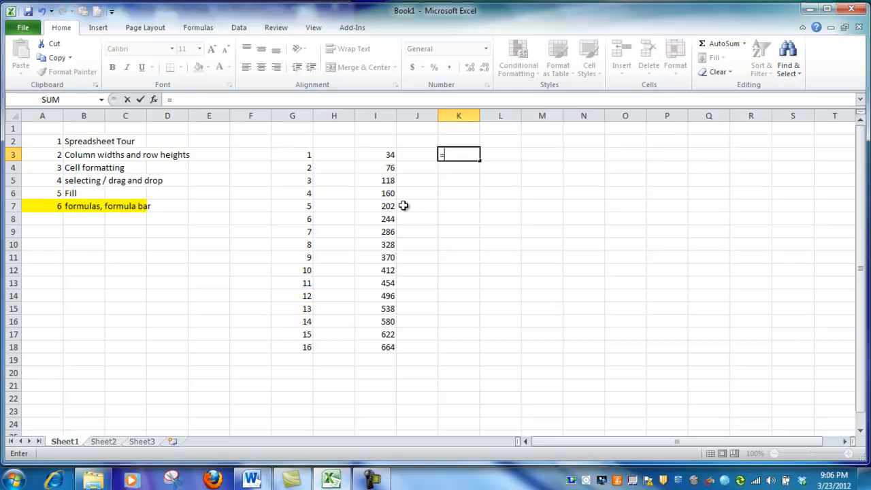
pyautogui.click(297, 155)
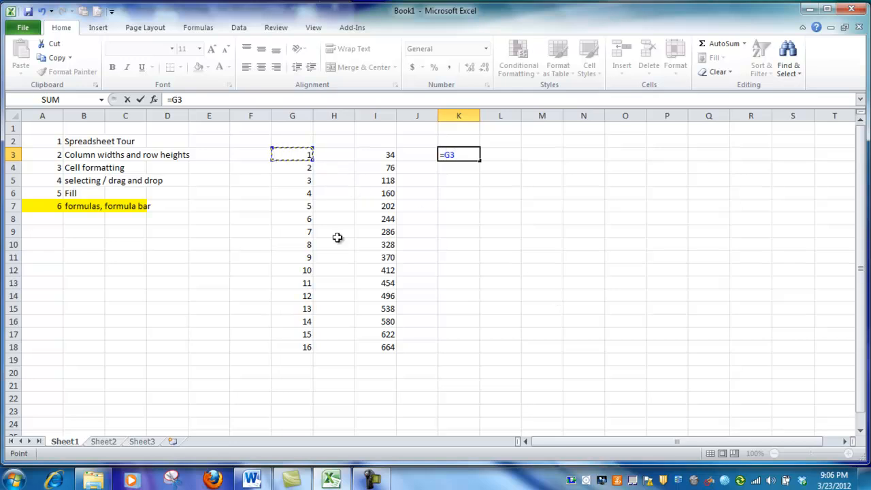
pyautogui.write('+')
pyautogui.click(376, 156)
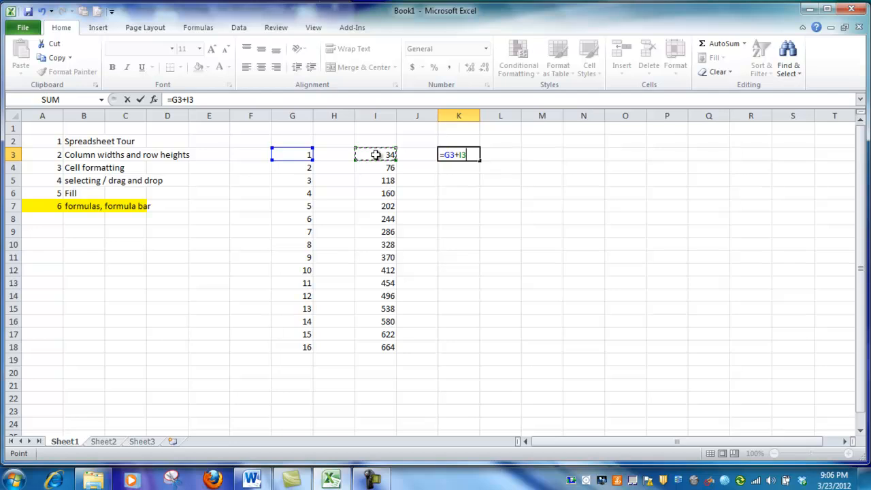
pyautogui.press('Return')
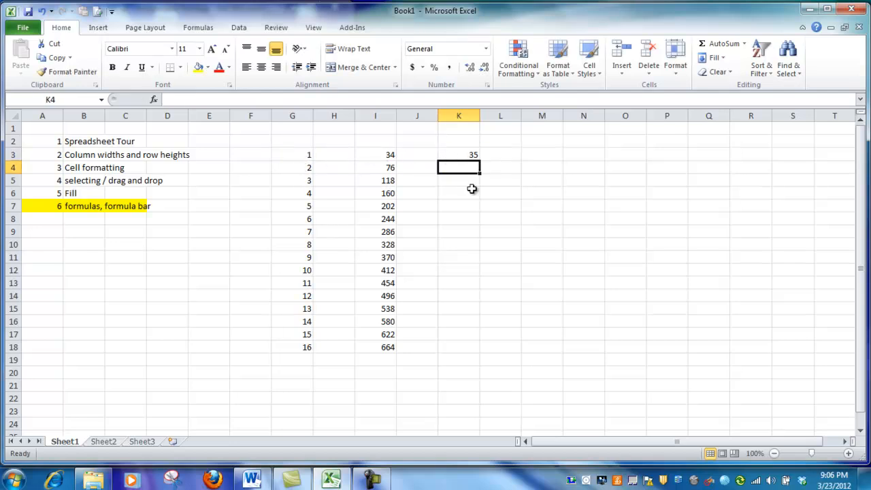
pyautogui.click(464, 157)
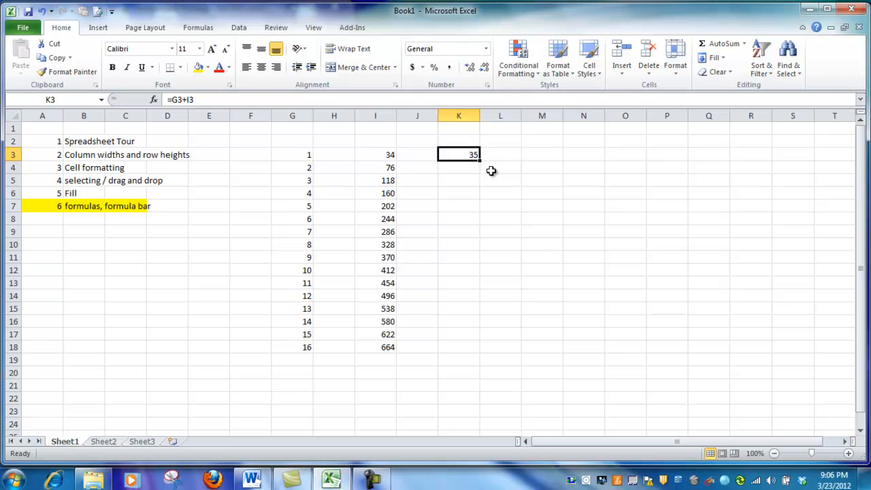
pyautogui.moveTo(480, 162); pyautogui.dragTo(479, 355)
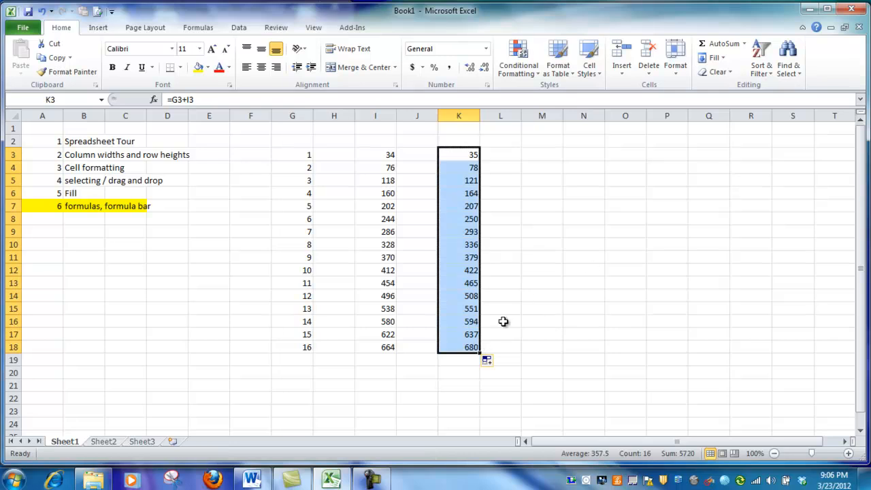
# Step: Review the copied formulas in K4:K6 and compare K6 with its source cells G6 and I6
pyautogui.click(457, 166)
pyautogui.click(454, 179)
pyautogui.click(450, 194)
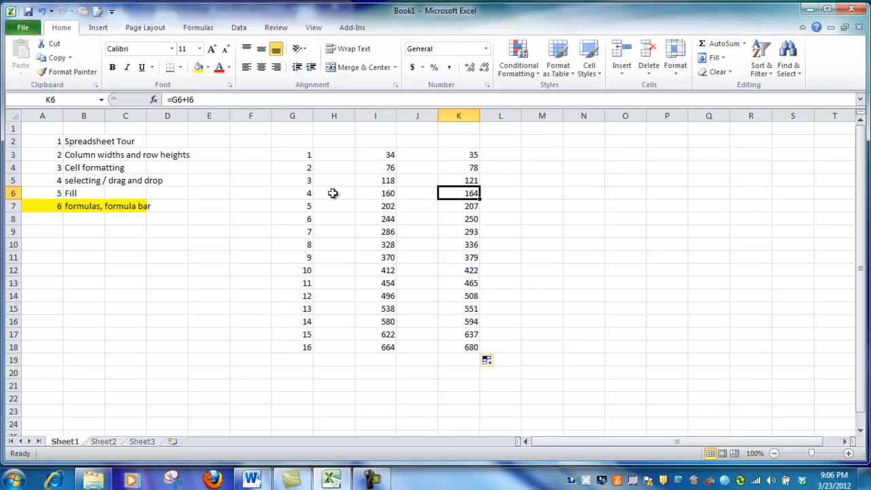
pyautogui.moveTo(299, 195); pyautogui.dragTo(389, 195)
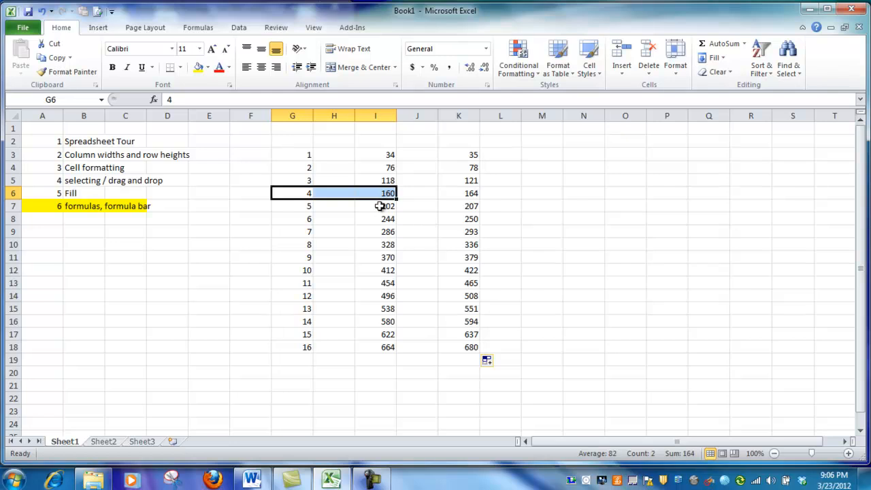
pyautogui.click(468, 196)
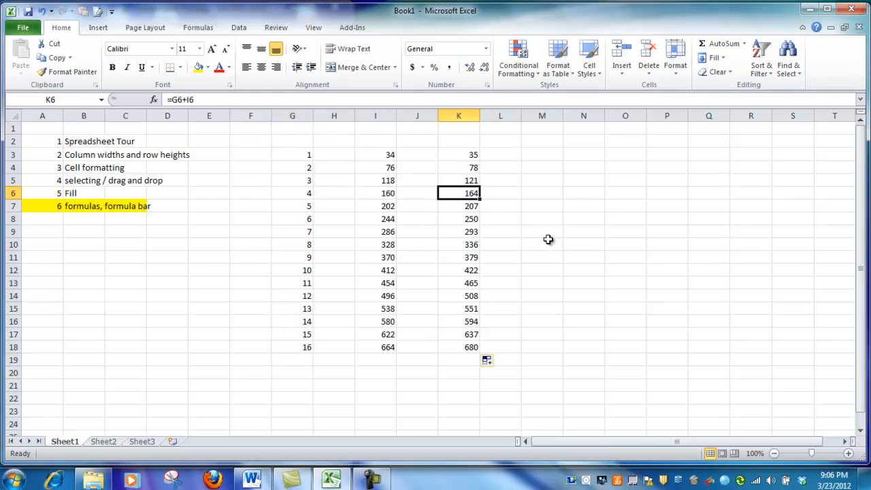
pyautogui.click(542, 216)
# Step: Move the formulas in K3:K18 to start at P2 and the numbers in I3:I18 to start at E12, then check P2's formula
pyautogui.moveTo(472, 156); pyautogui.dragTo(462, 344)
pyautogui.moveTo(483, 236); pyautogui.dragTo(651, 233)
pyautogui.moveTo(386, 156); pyautogui.dragTo(386, 345)
pyautogui.moveTo(377, 148); pyautogui.dragTo(213, 275)
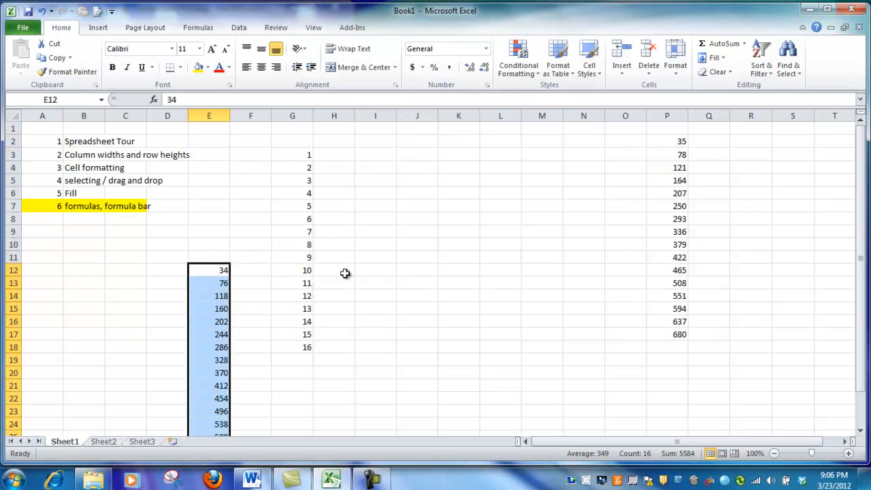
pyautogui.click(668, 142)
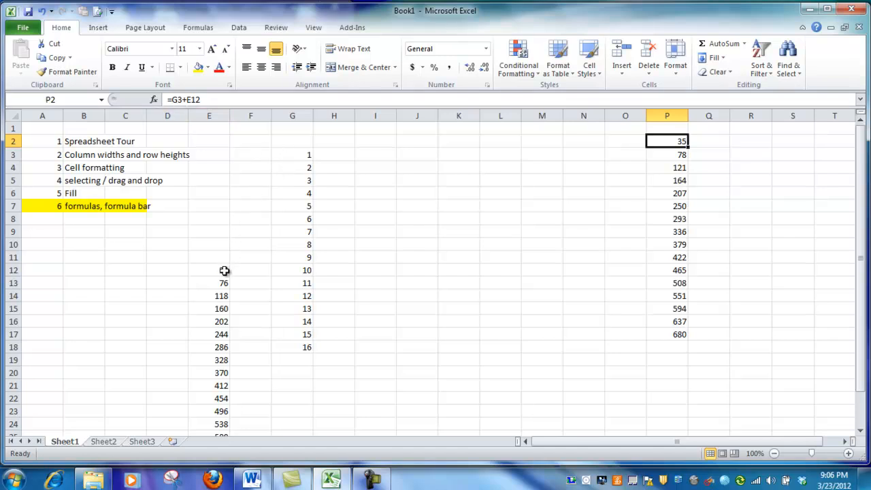
# Step: Move the numbers in G3:G9 to M7:M13 and those in G14:G16 to J4:J6
pyautogui.moveTo(286, 155); pyautogui.dragTo(552, 260)
pyautogui.moveTo(300, 297); pyautogui.dragTo(408, 180)
pyautogui.click(317, 312)
# Step: Select P10 and highlight its whole formula in the formula bar to examine its cell references
pyautogui.click(682, 245)
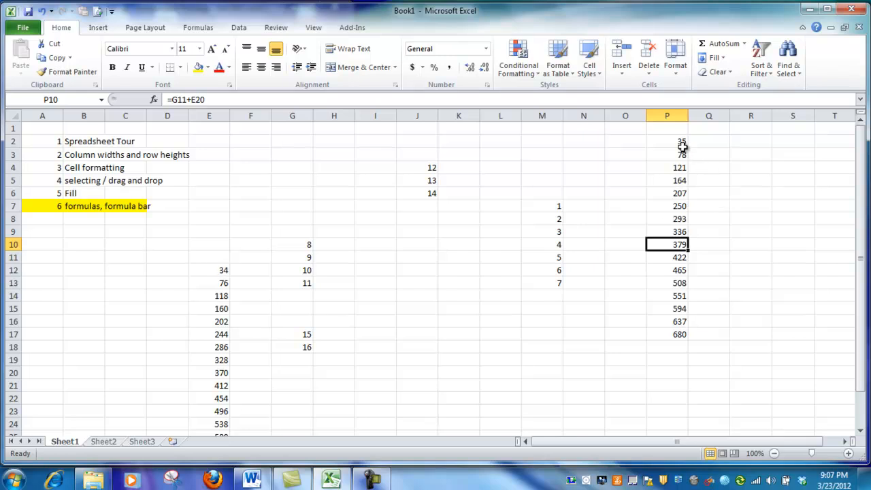
pyautogui.moveTo(215, 100); pyautogui.dragTo(165, 100)
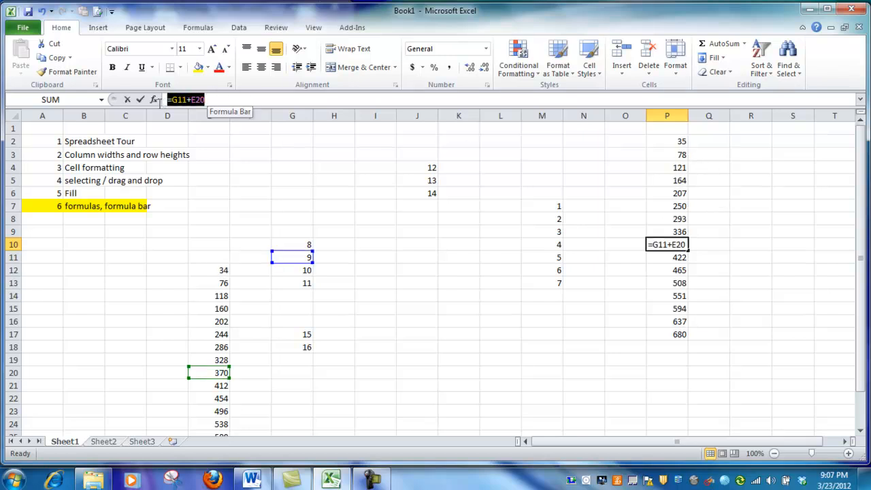